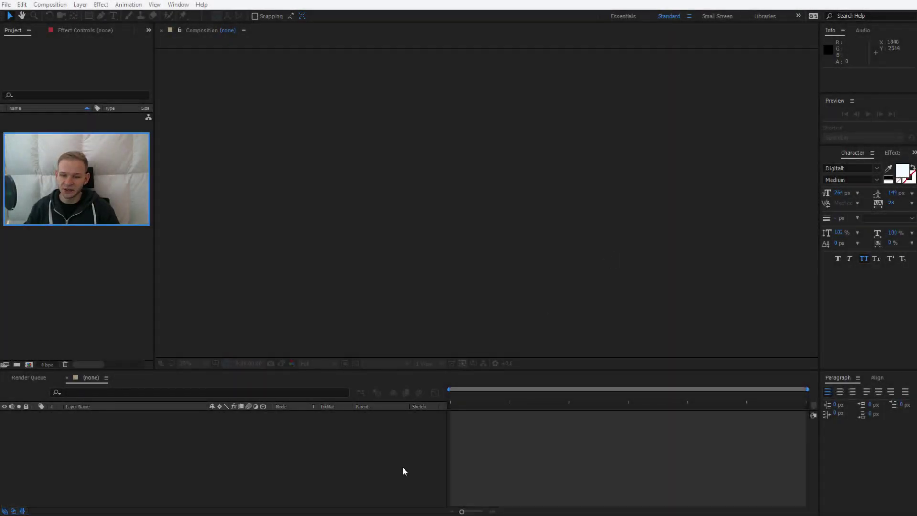
Start a new composition from the timeline panel.
{"action": "left_click", "coordinate": [402, 467]}
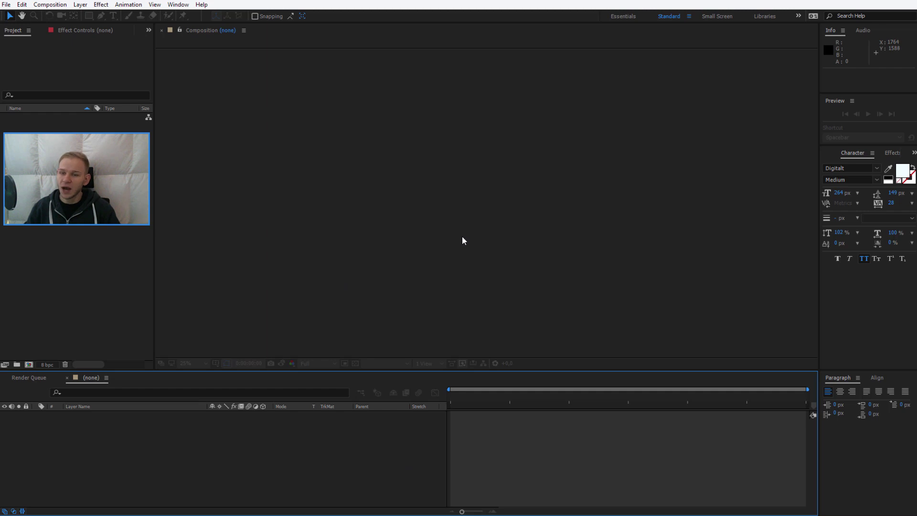
Create Comp 1 with a 0:00:03:00 duration and scrub to confirm its length.
{"action": "left_click", "coordinate": [29, 364]}
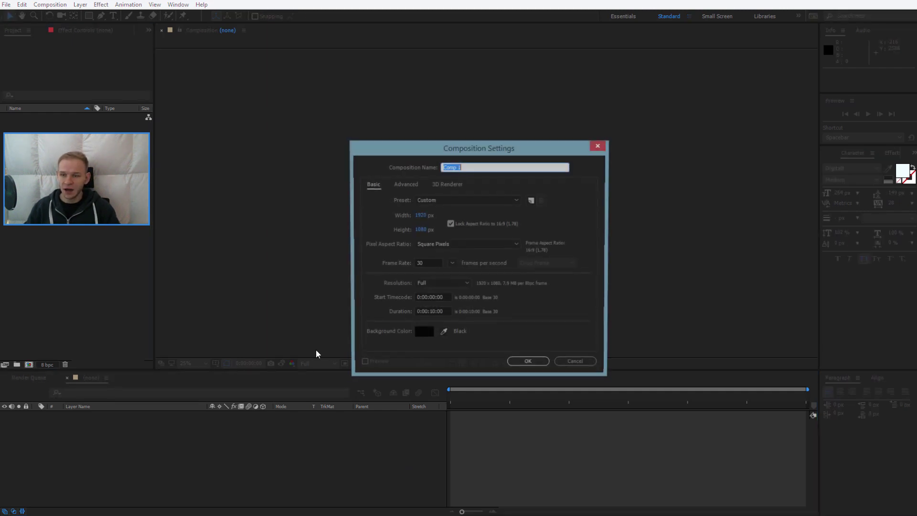
{"action": "left_click", "coordinate": [430, 313]}
{"action": "type", "text": "3"}
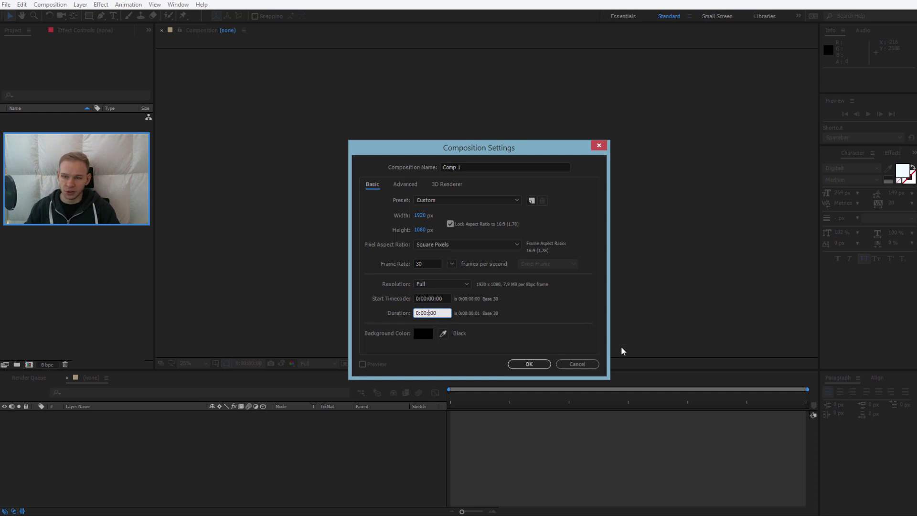
{"action": "left_click", "coordinate": [533, 365]}
{"action": "mouse_move", "coordinate": [466, 394]}
{"action": "left_mouse_down"}
{"action": "mouse_move", "coordinate": [576, 406]}
{"action": "mouse_move", "coordinate": [407, 405]}
{"action": "left_mouse_up"}
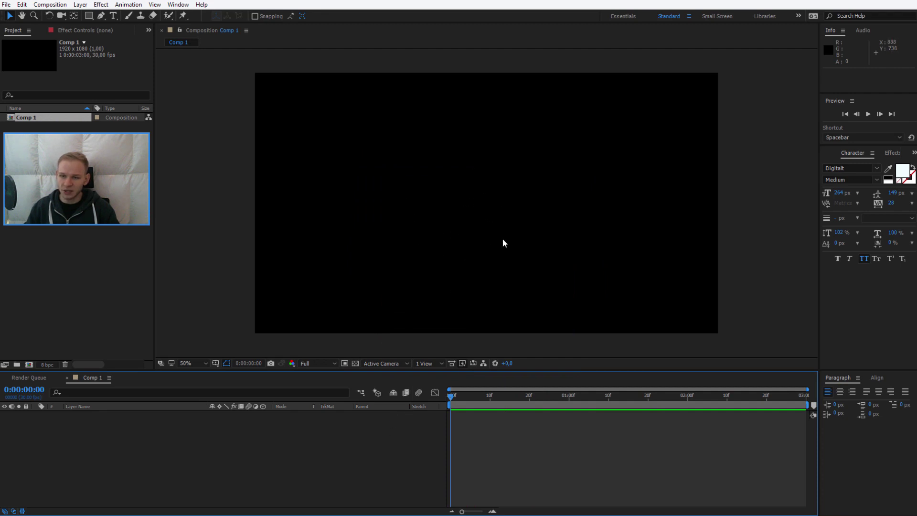
Add a two-line text layer reading "Let's" and "go!".
{"action": "left_click", "coordinate": [114, 16]}
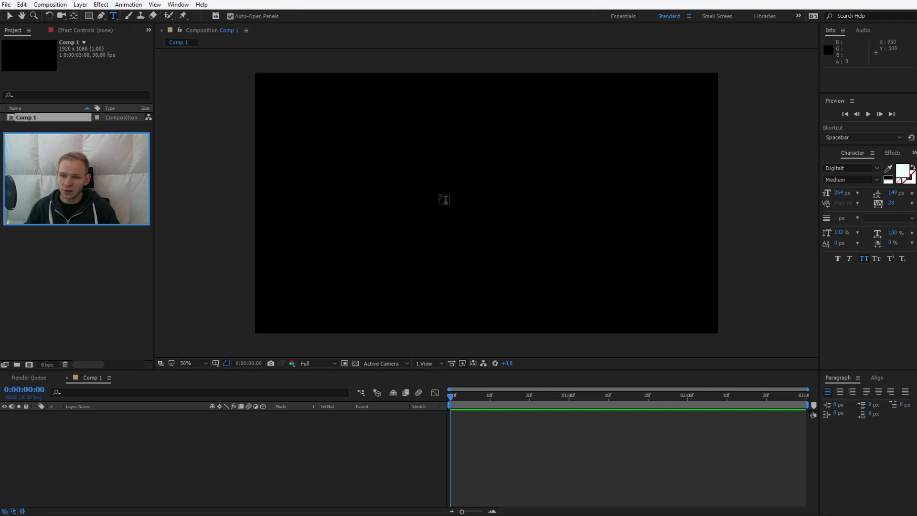
{"action": "left_click", "coordinate": [453, 197]}
{"action": "type", "text": "Le"}
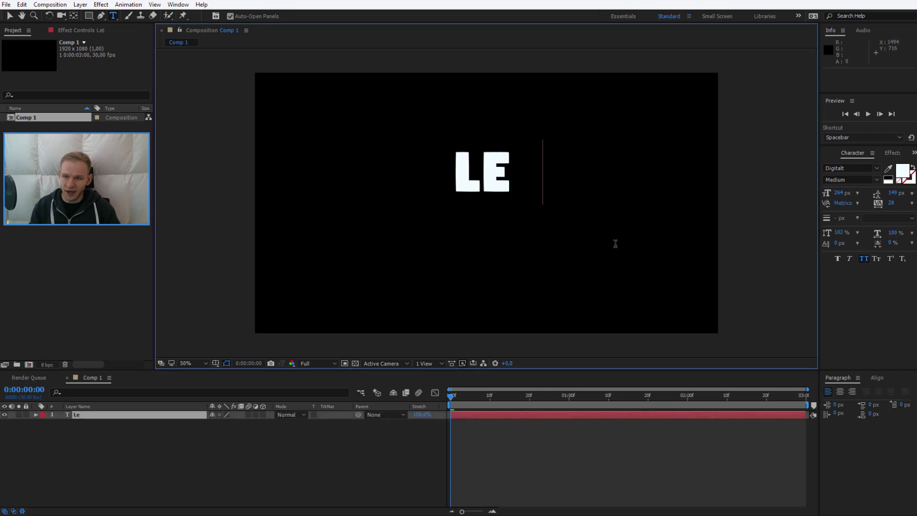
{"action": "type", "text": "t's"}
{"action": "key", "text": "Return"}
{"action": "type", "text": "go!"}
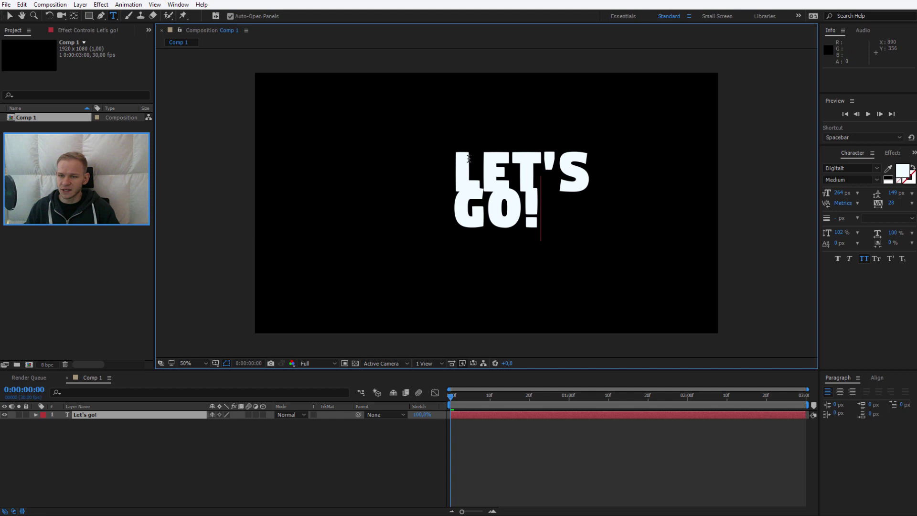
Enlarge the text's font size and adjust the leading between its lines.
{"action": "key", "text": "shift+Left"}
{"action": "key", "text": "shift+Left"}
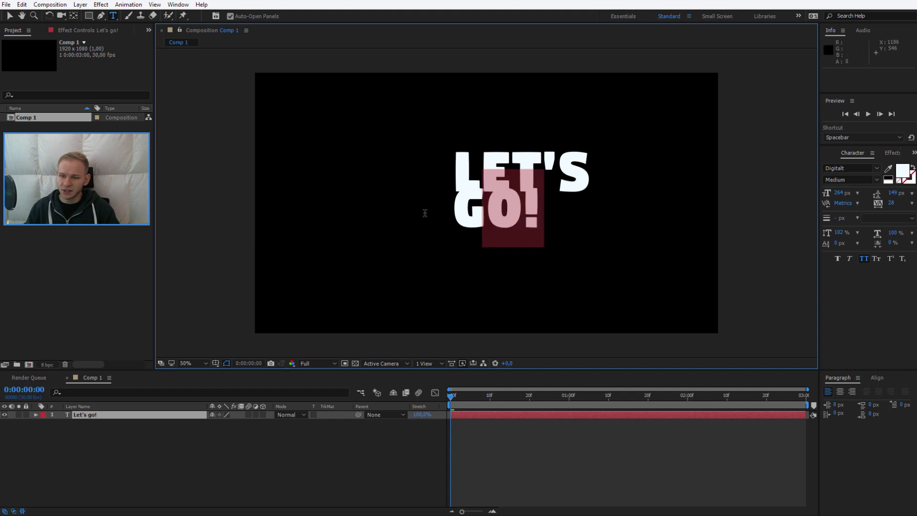
{"action": "left_click", "coordinate": [448, 203], "text": "shift"}
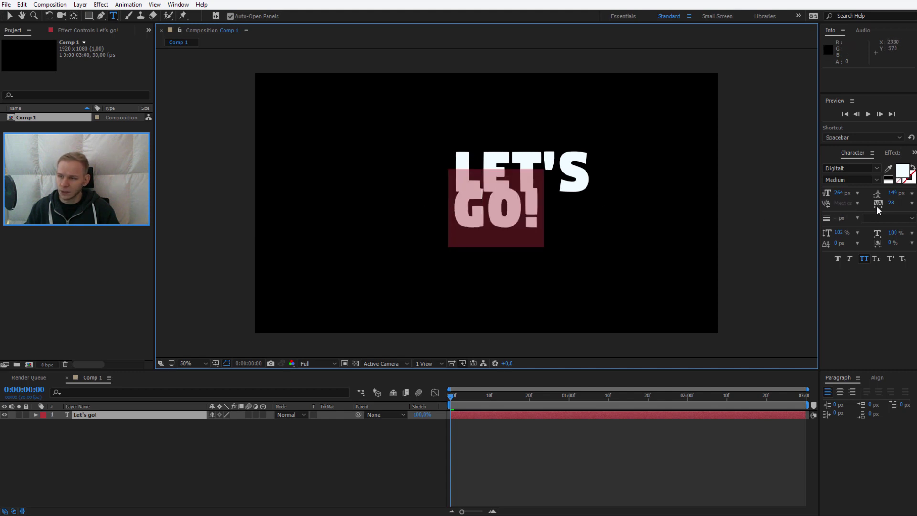
{"action": "left_click_drag", "start_coordinate": [838, 194], "coordinate": [859, 193]}
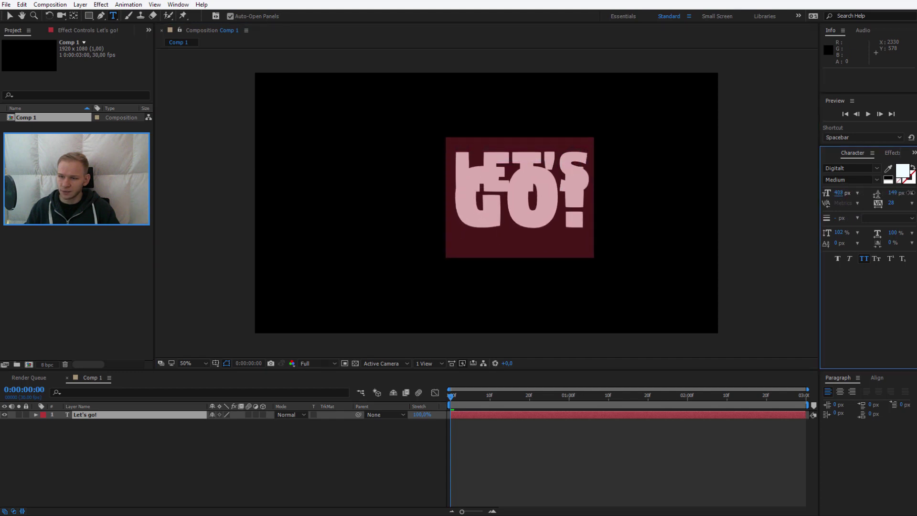
{"action": "left_click_drag", "start_coordinate": [860, 194], "coordinate": [867, 194]}
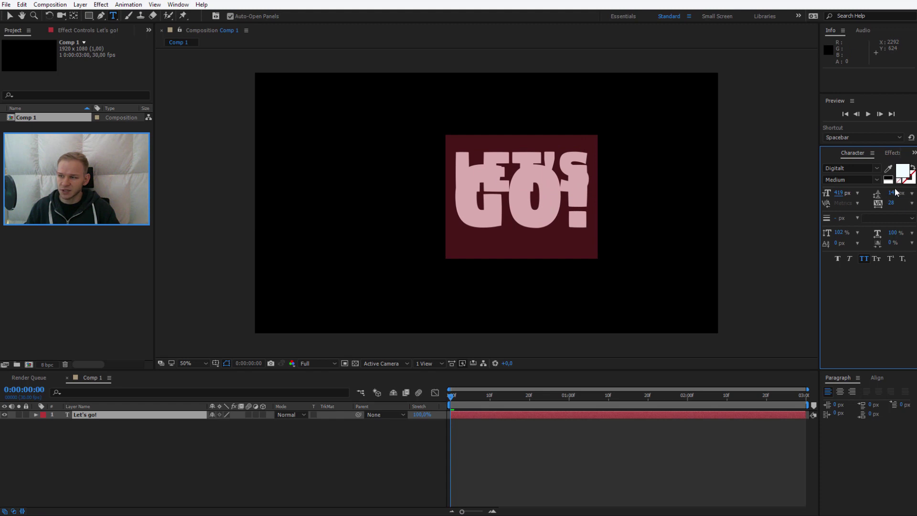
{"action": "mouse_move", "coordinate": [894, 197]}
{"action": "left_mouse_down"}
{"action": "mouse_move", "coordinate": [904, 193]}
{"action": "mouse_move", "coordinate": [895, 193]}
{"action": "left_mouse_up"}
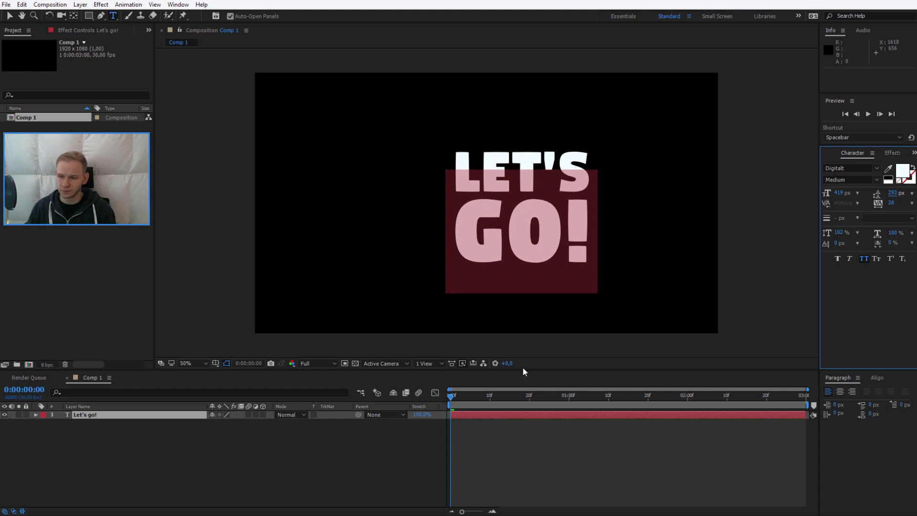
Make the text layer 3D and show the Title/Action Safe guides.
{"action": "left_click", "coordinate": [164, 437]}
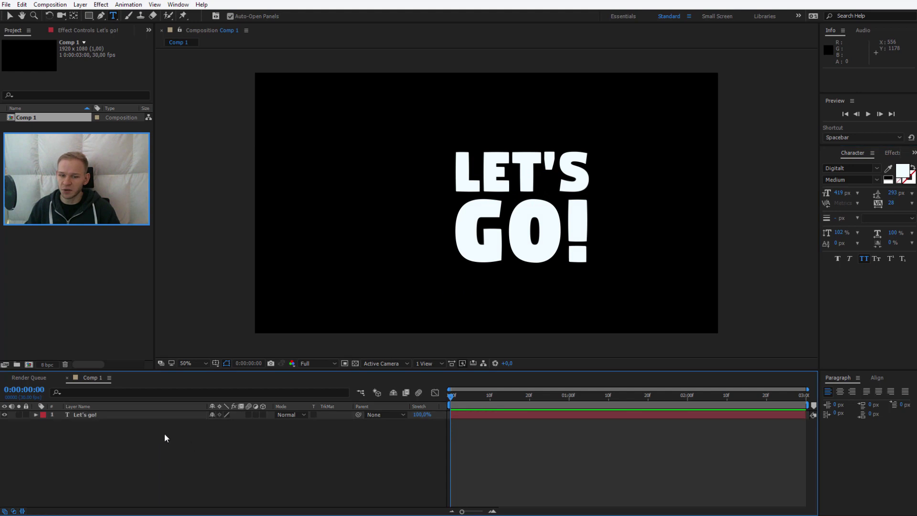
{"action": "left_click", "coordinate": [115, 415]}
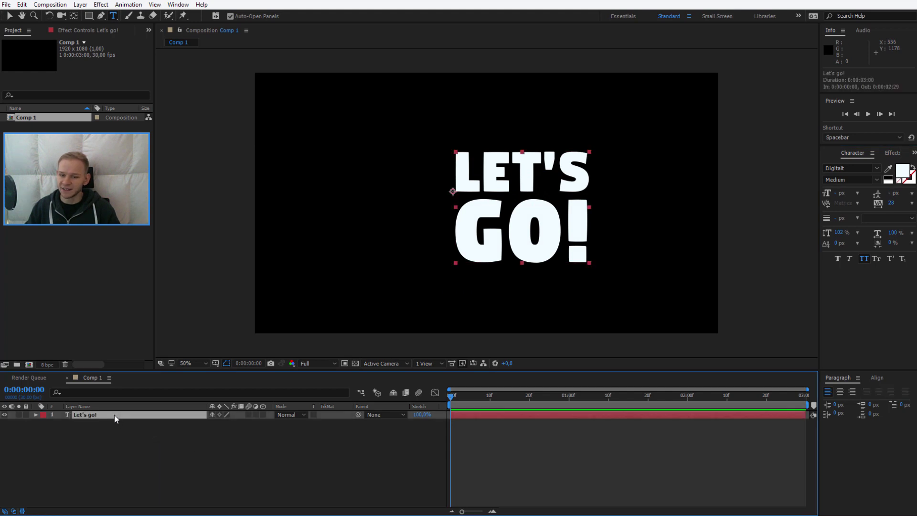
{"action": "left_click", "coordinate": [264, 415]}
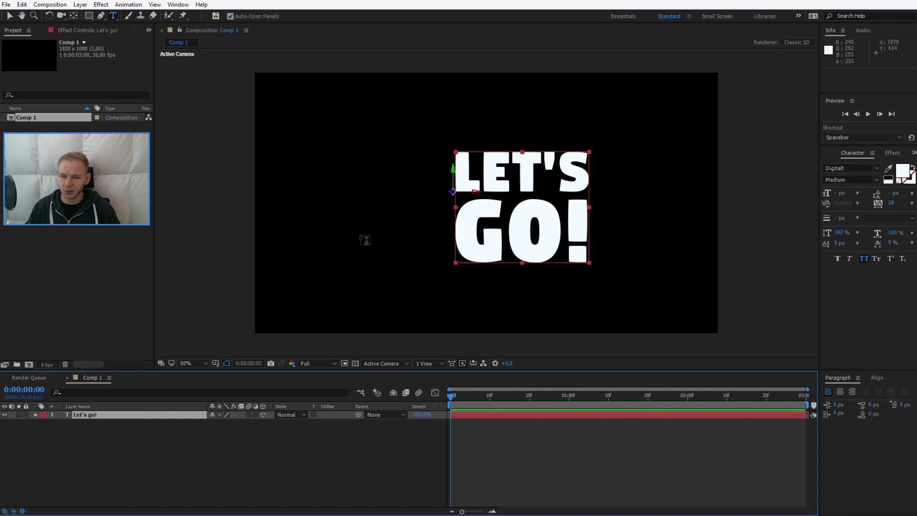
{"action": "left_click", "coordinate": [217, 362]}
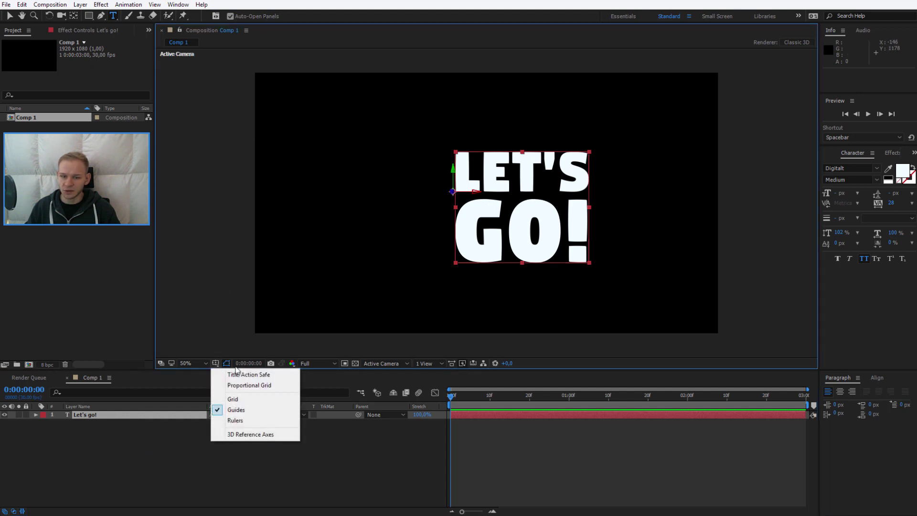
{"action": "left_click", "coordinate": [240, 371]}
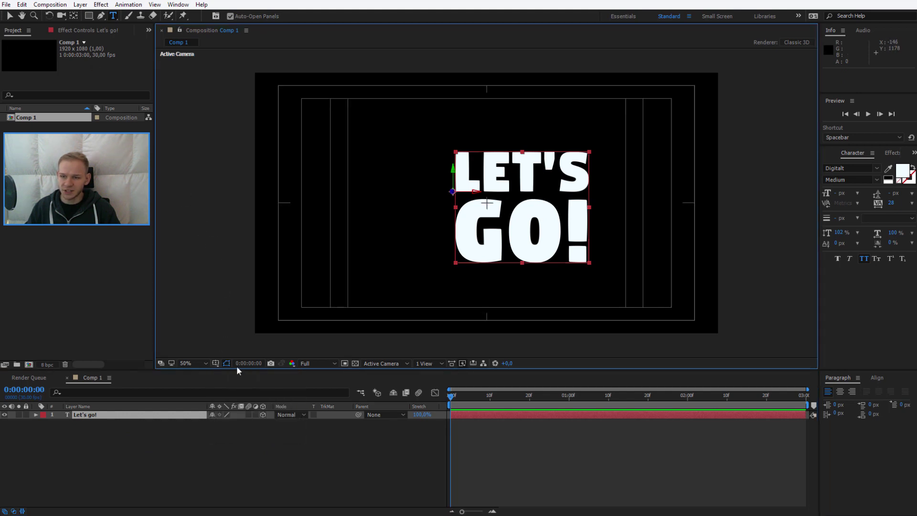
Centre the text in frame and shrink it to about 79% scale.
{"action": "left_click", "coordinate": [10, 16]}
{"action": "left_click_drag", "start_coordinate": [480, 234], "coordinate": [471, 226]}
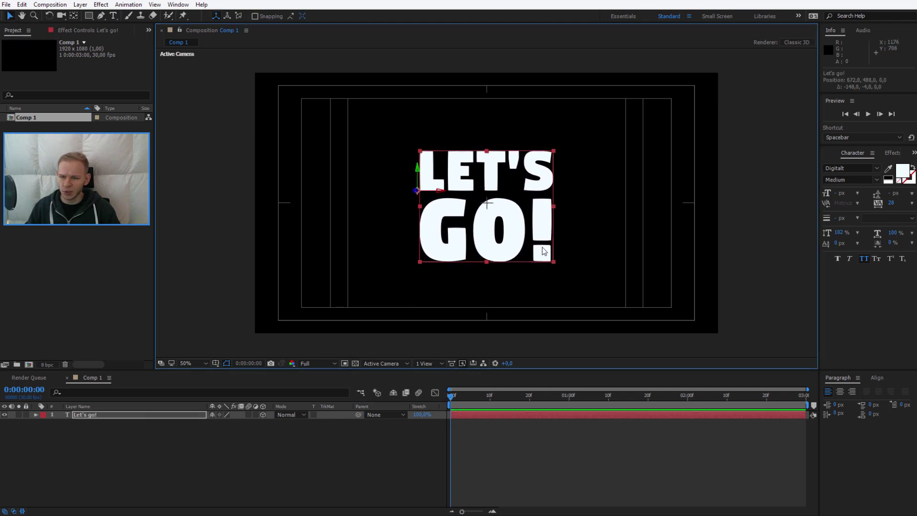
{"action": "left_click_drag", "start_coordinate": [555, 261], "coordinate": [528, 241]}
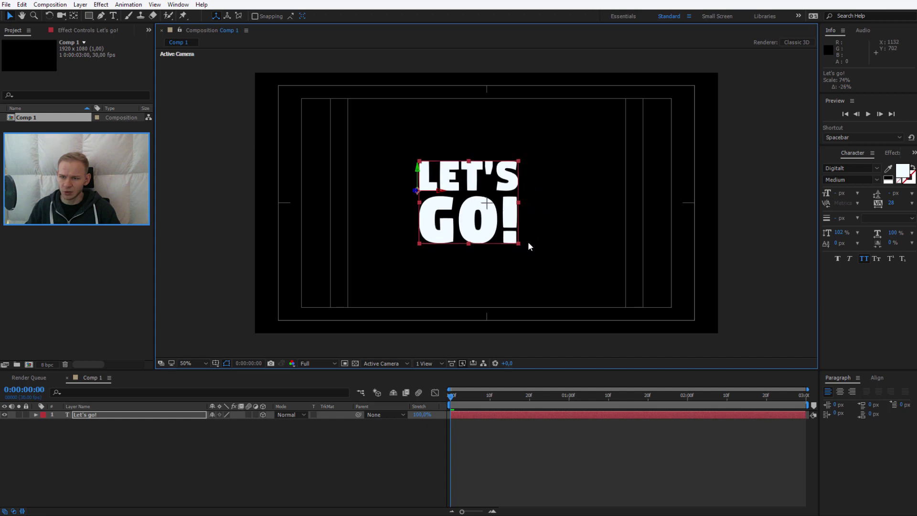
{"action": "left_click_drag", "start_coordinate": [417, 194], "coordinate": [437, 196]}
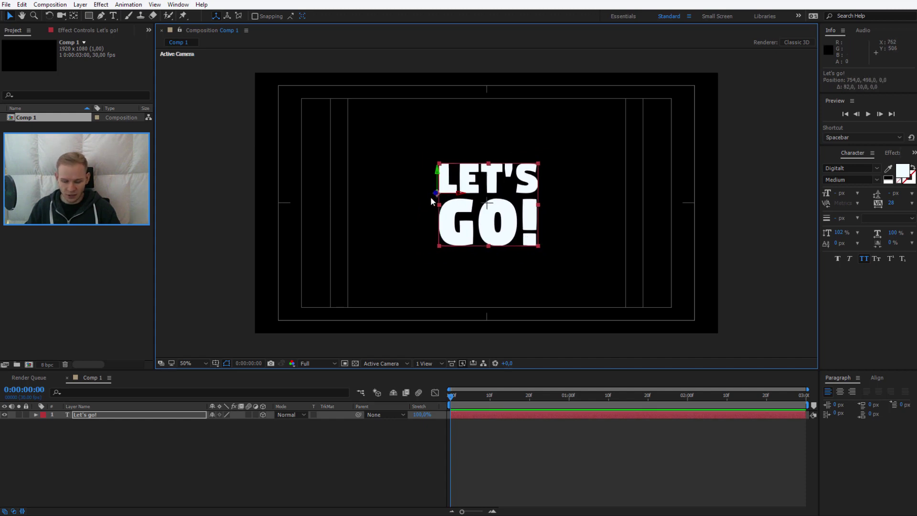
Move the text's anchor point to its centre with the Pan Behind tool.
{"action": "key", "text": "y"}
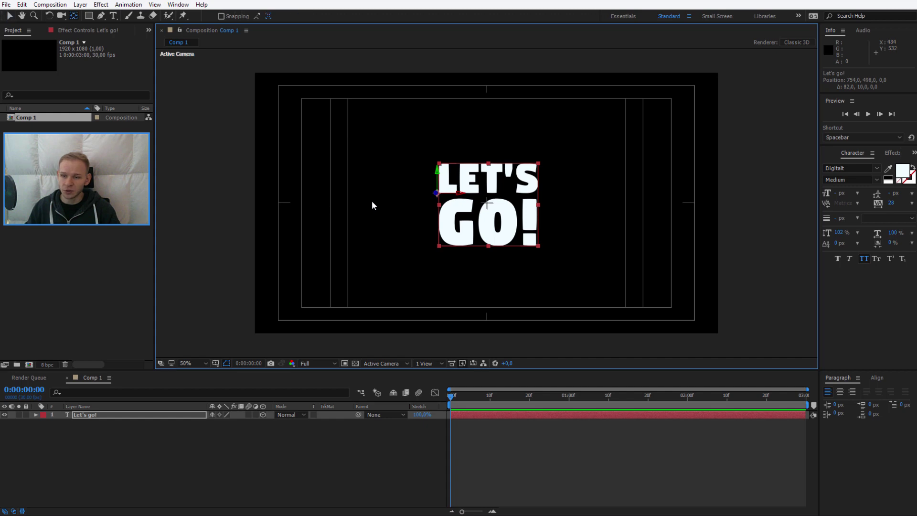
{"action": "left_click_drag", "start_coordinate": [435, 193], "coordinate": [487, 205]}
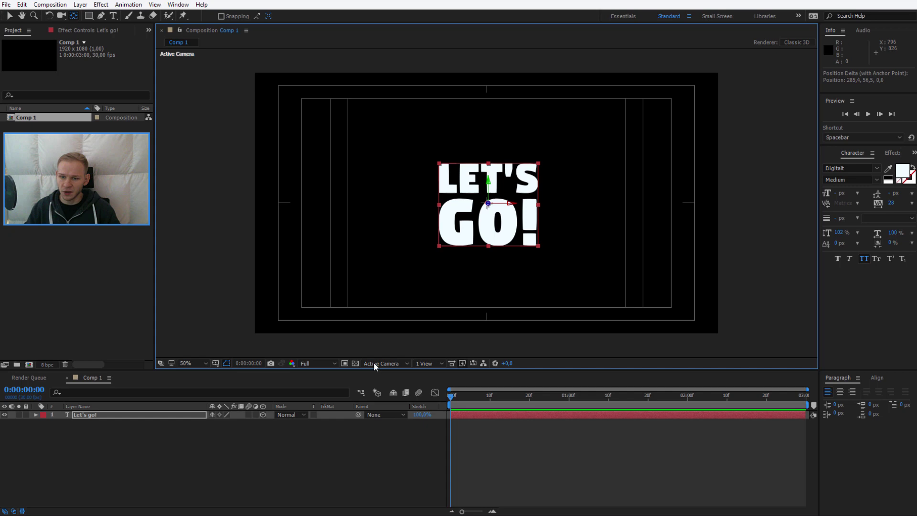
{"action": "left_click", "coordinate": [341, 440]}
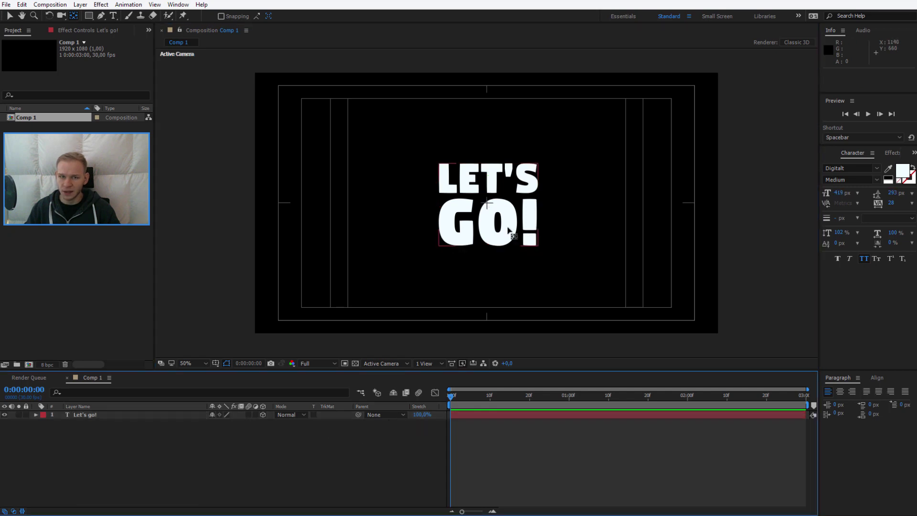
{"action": "key", "text": "v"}
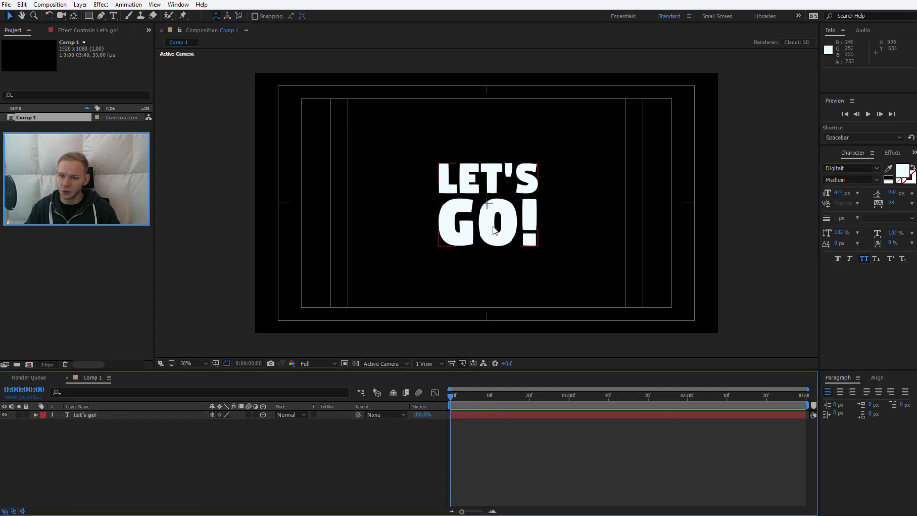
Shrink the text to about 54% scale and reveal its rotation properties.
{"action": "left_click", "coordinate": [493, 230]}
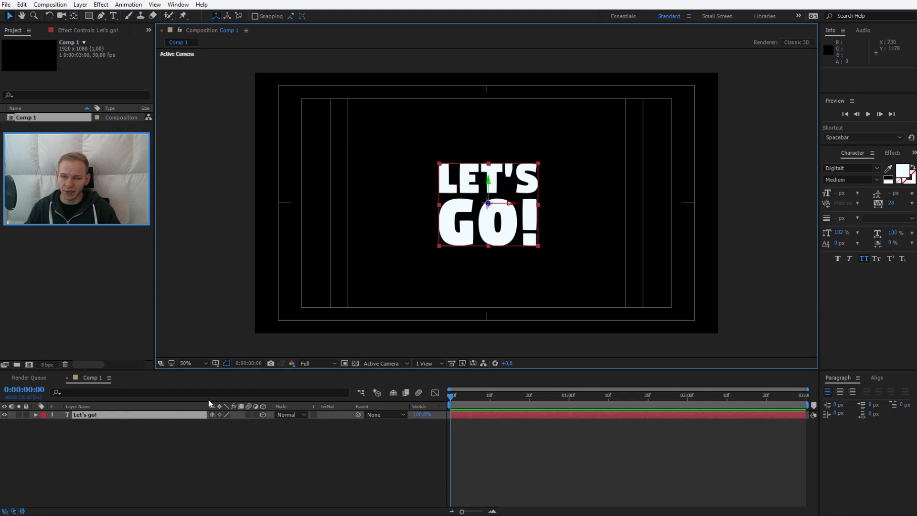
{"action": "left_click_drag", "start_coordinate": [538, 245], "coordinate": [525, 235]}
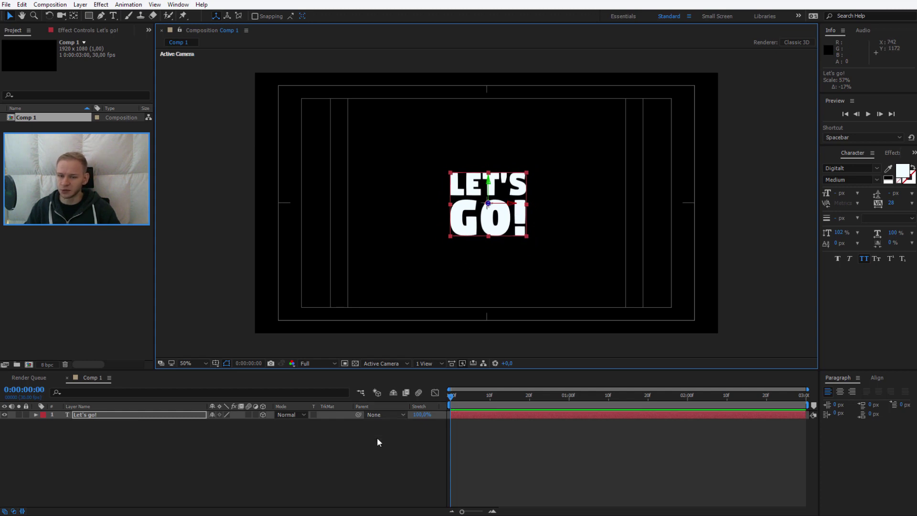
{"action": "left_click", "coordinate": [92, 416]}
{"action": "key", "text": "r"}
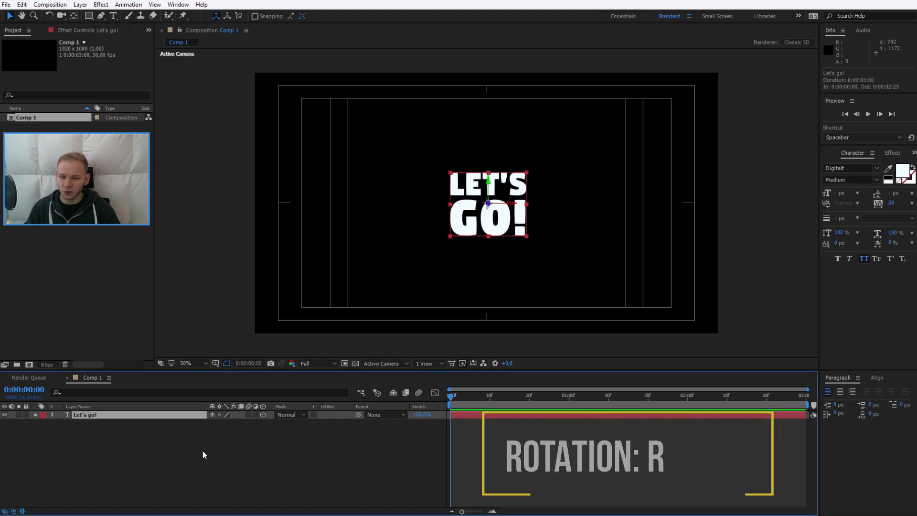
{"action": "left_click", "coordinate": [263, 414]}
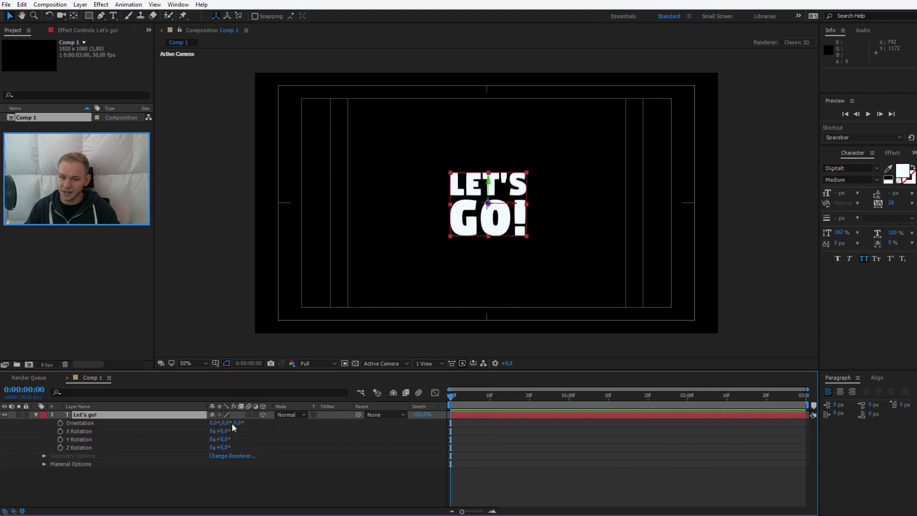
{"action": "left_click", "coordinate": [231, 423]}
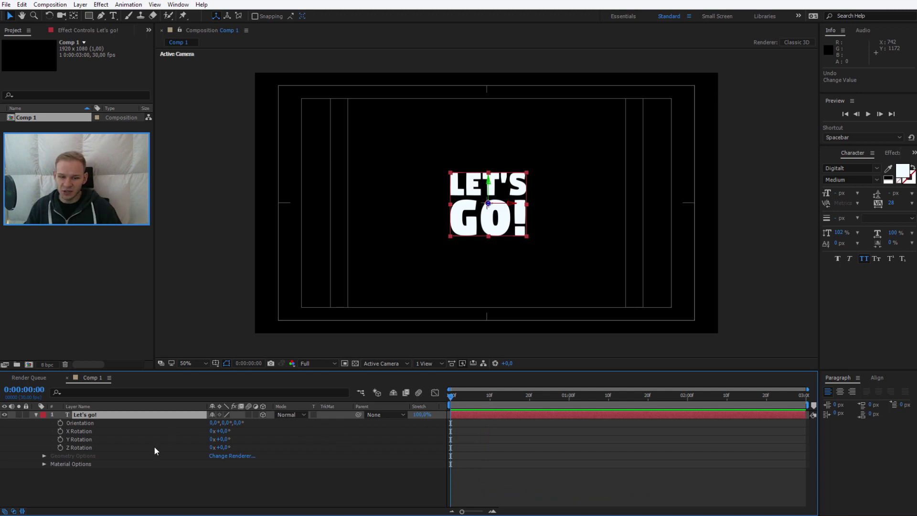
Set the text's Y Rotation to 20° at 0:00:01:10.
{"action": "left_click", "coordinate": [571, 396]}
{"action": "mouse_move", "coordinate": [569, 398]}
{"action": "left_mouse_down"}
{"action": "mouse_move", "coordinate": [624, 398]}
{"action": "mouse_move", "coordinate": [553, 397]}
{"action": "mouse_move", "coordinate": [607, 400]}
{"action": "left_mouse_up"}
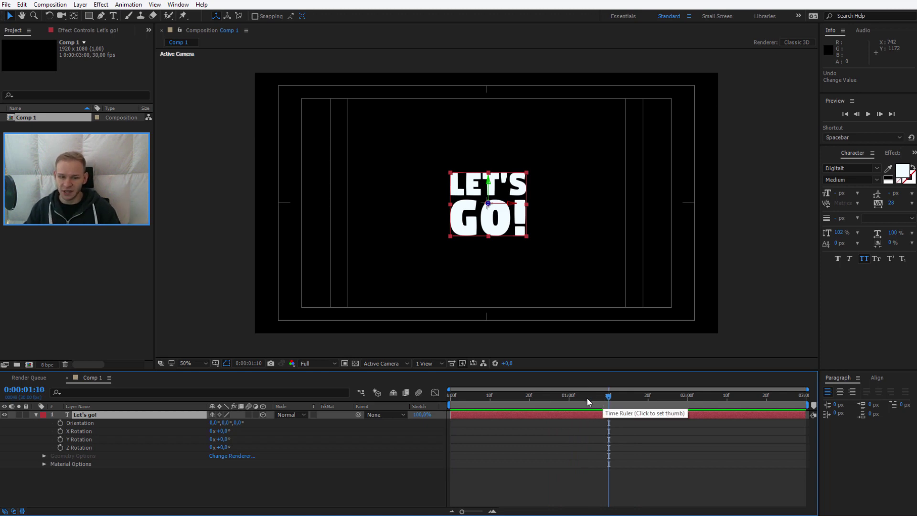
{"action": "left_click_drag", "start_coordinate": [220, 438], "coordinate": [236, 444]}
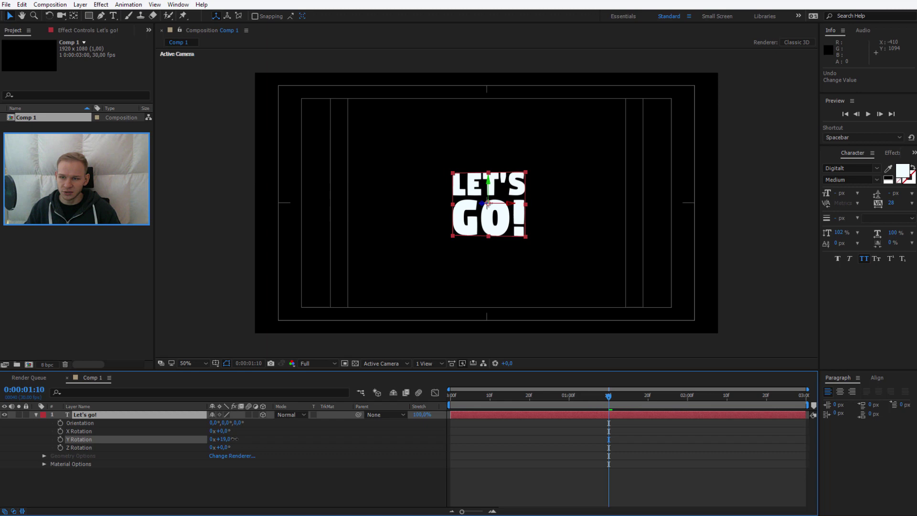
{"action": "left_click", "coordinate": [236, 444]}
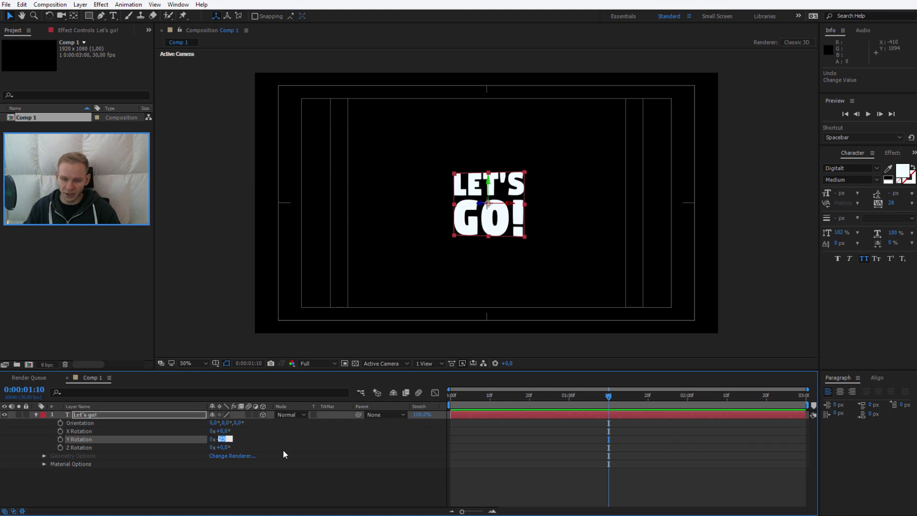
{"action": "type", "text": "20"}
{"action": "key", "text": "Return"}
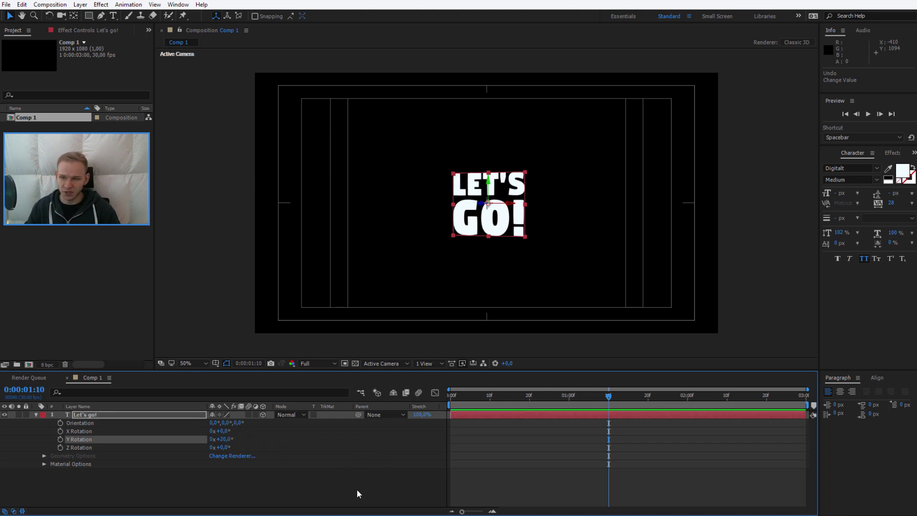
{"action": "left_click", "coordinate": [357, 489]}
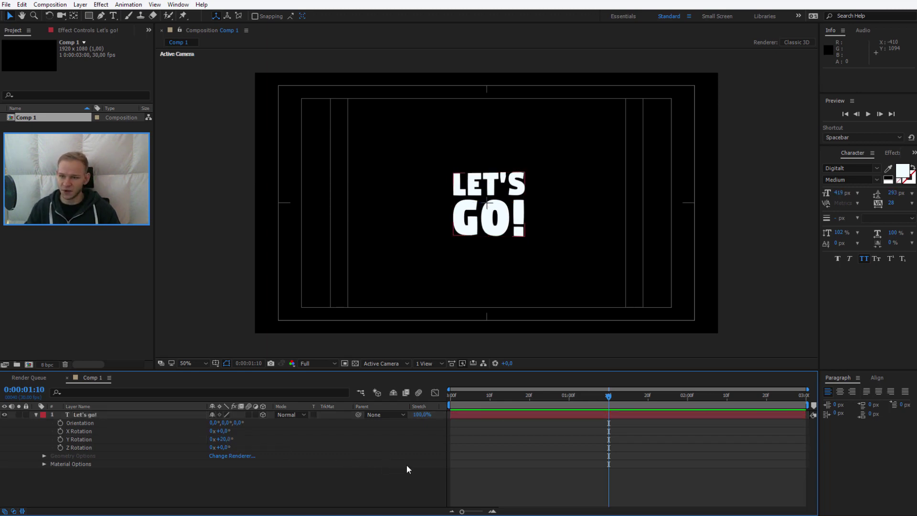
Hide the safe guides and add Y Rotation and Position keyframes at 1:10.
{"action": "left_click", "coordinate": [214, 363]}
{"action": "left_click", "coordinate": [236, 375]}
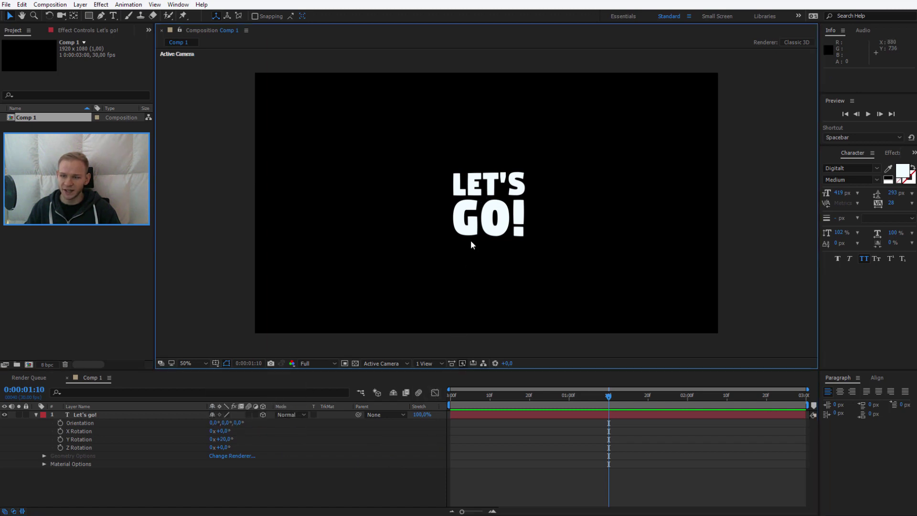
{"action": "left_click", "coordinate": [344, 414]}
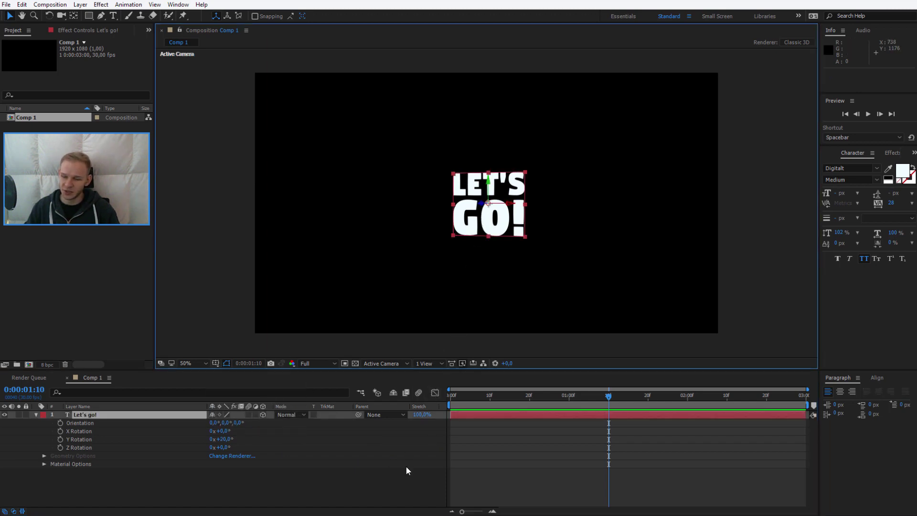
{"action": "left_click", "coordinate": [61, 440]}
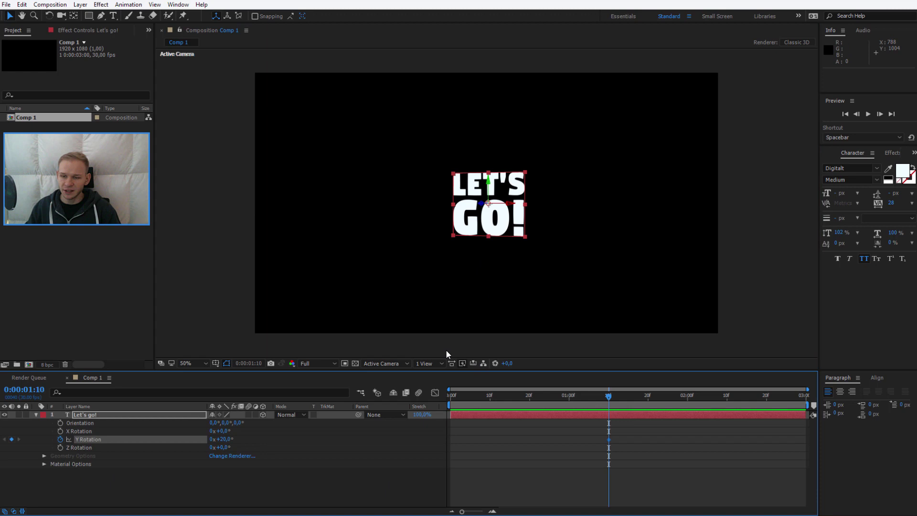
{"action": "left_click", "coordinate": [81, 416]}
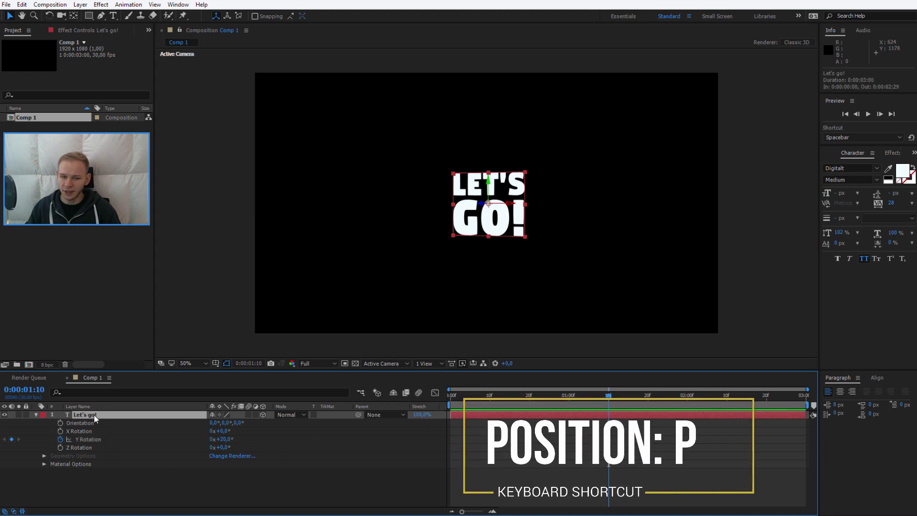
{"action": "key", "text": "shift+p"}
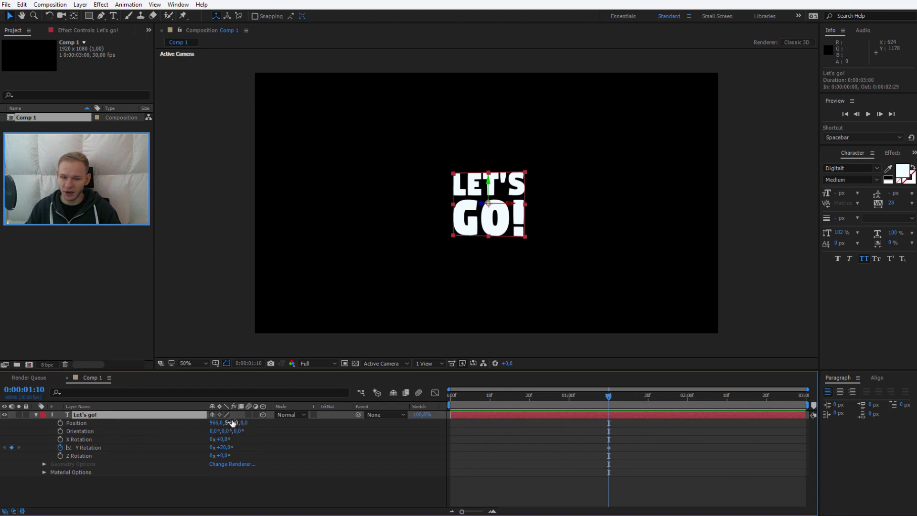
{"action": "left_click", "coordinate": [60, 423]}
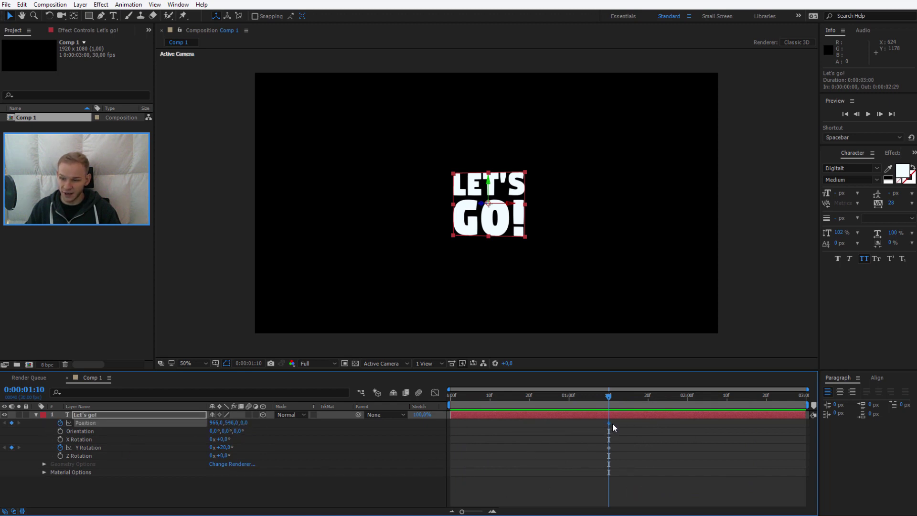
At frame 0, push the text below the frame and set Y Rotation to 70°.
{"action": "mouse_move", "coordinate": [608, 398]}
{"action": "left_mouse_down"}
{"action": "mouse_move", "coordinate": [496, 395]}
{"action": "mouse_move", "coordinate": [442, 366]}
{"action": "left_mouse_up"}
{"action": "key", "text": "comma"}
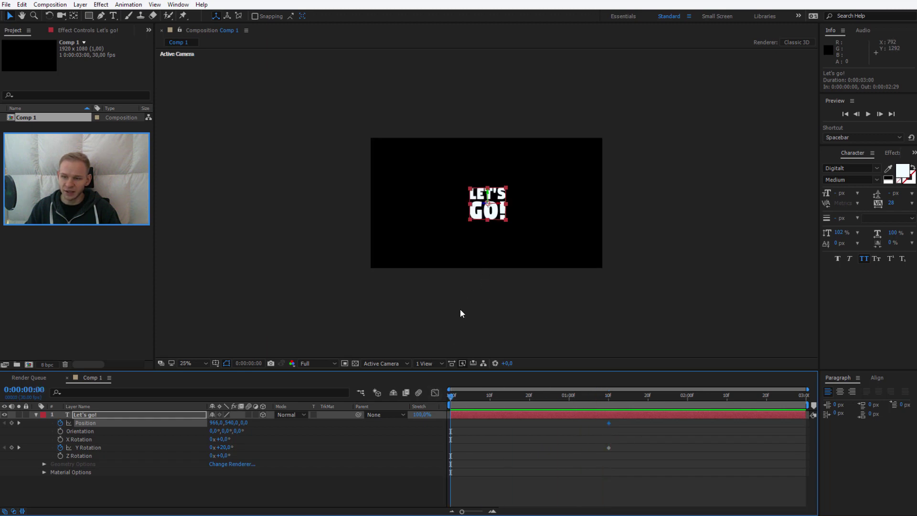
{"action": "left_click_drag", "start_coordinate": [230, 425], "coordinate": [231, 424]}
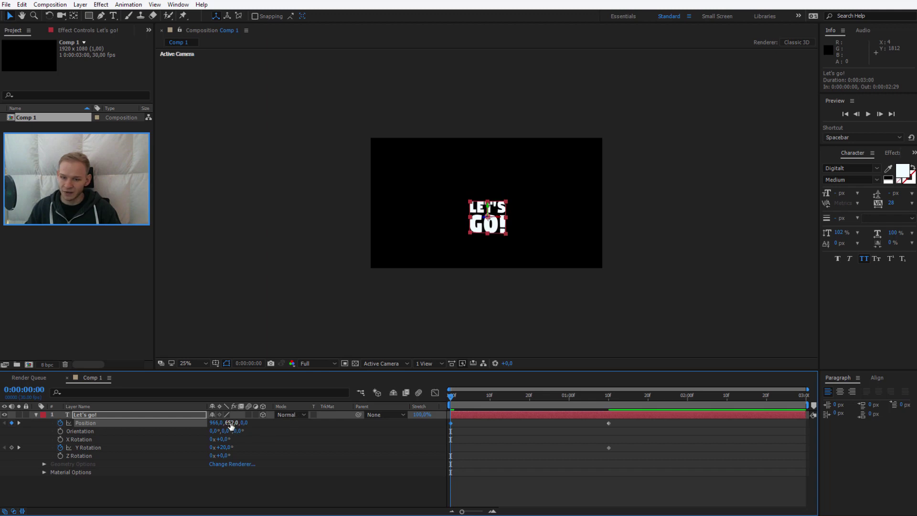
{"action": "left_click_drag", "start_coordinate": [228, 425], "coordinate": [542, 422]}
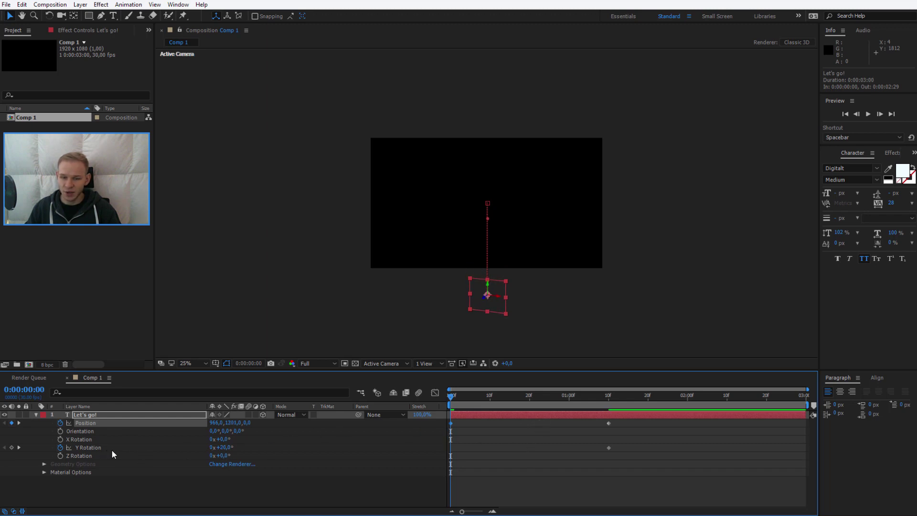
{"action": "left_click", "coordinate": [234, 453]}
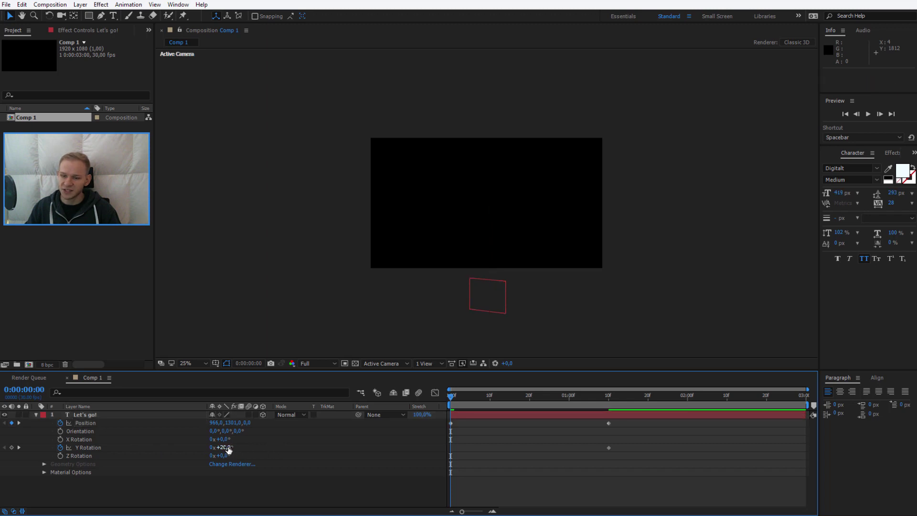
{"action": "mouse_move", "coordinate": [229, 447]}
{"action": "left_mouse_down"}
{"action": "mouse_move", "coordinate": [251, 446]}
{"action": "mouse_move", "coordinate": [285, 420]}
{"action": "left_mouse_up"}
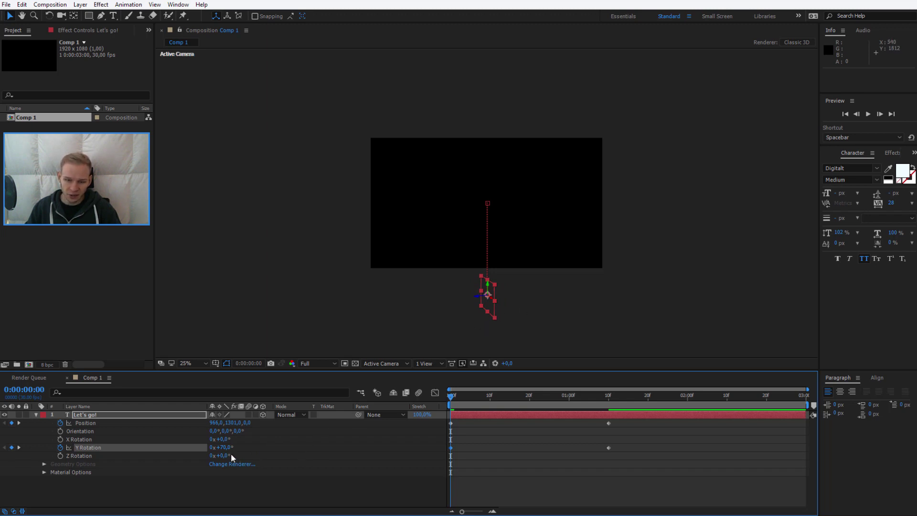
Preview the rising, rotating text animation.
{"action": "key", "text": "space"}
{"action": "key", "text": "space"}
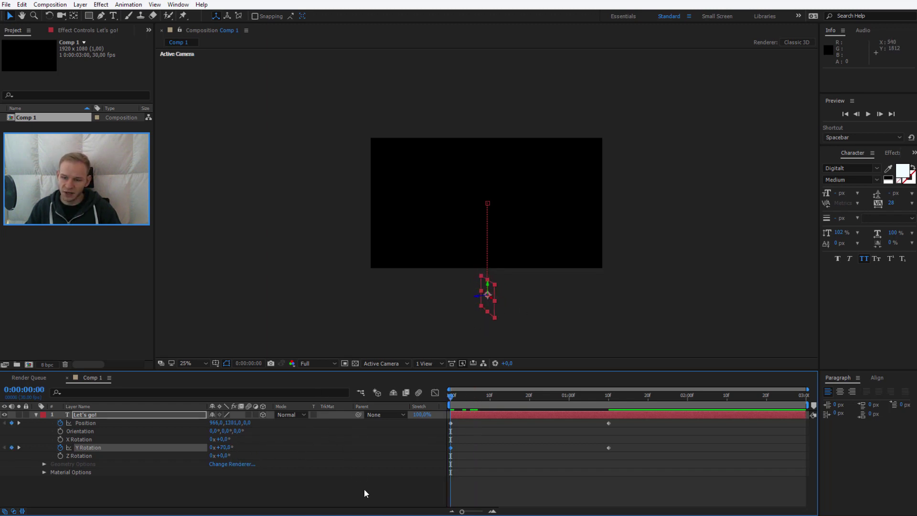
{"action": "key", "text": "space"}
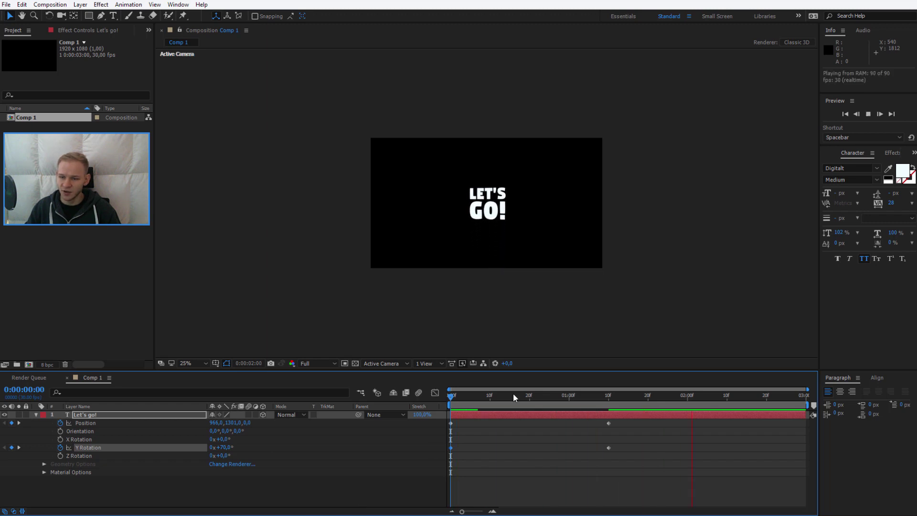
{"action": "key", "text": "space"}
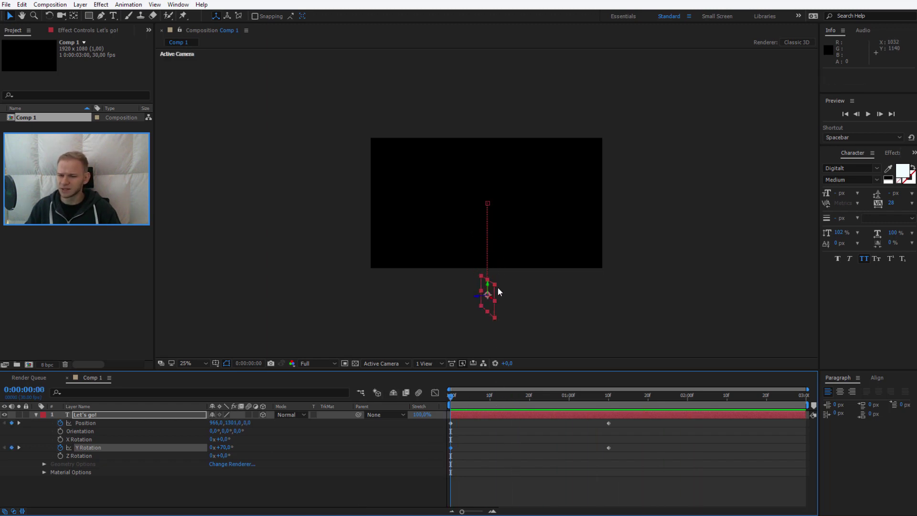
{"action": "key", "text": "space"}
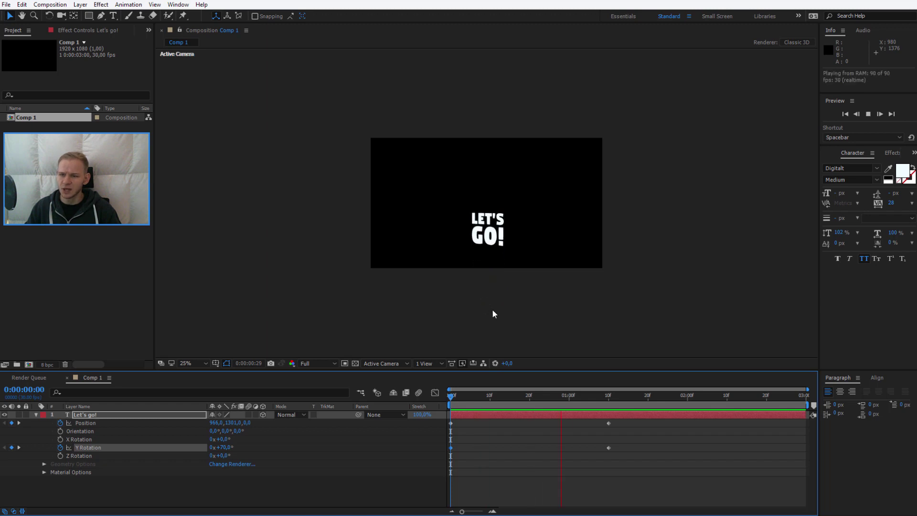
{"action": "key", "text": "space"}
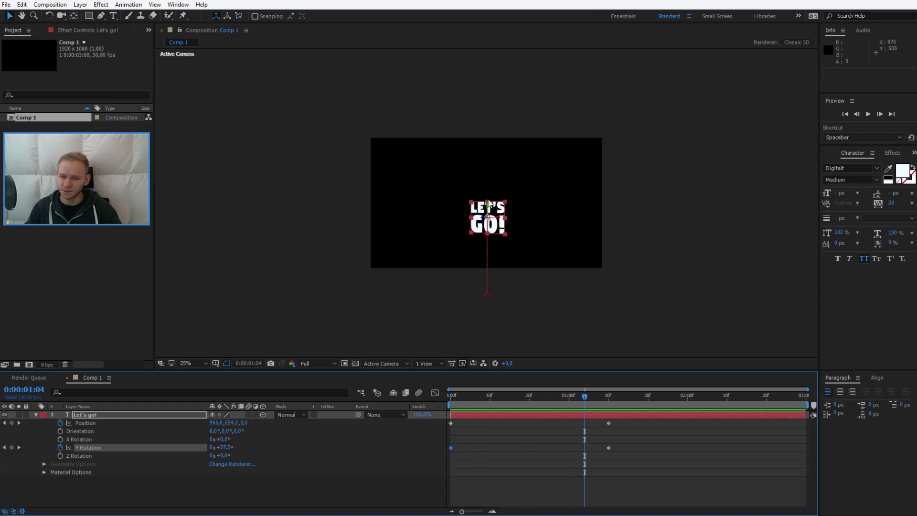
Add a Scale keyframe for the text at 1:10.
{"action": "left_click", "coordinate": [94, 415]}
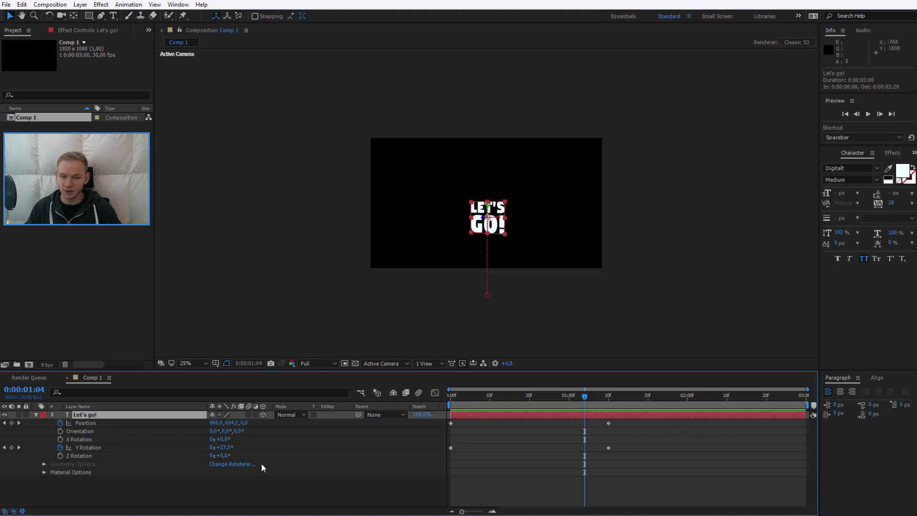
{"action": "key", "text": "shift+s"}
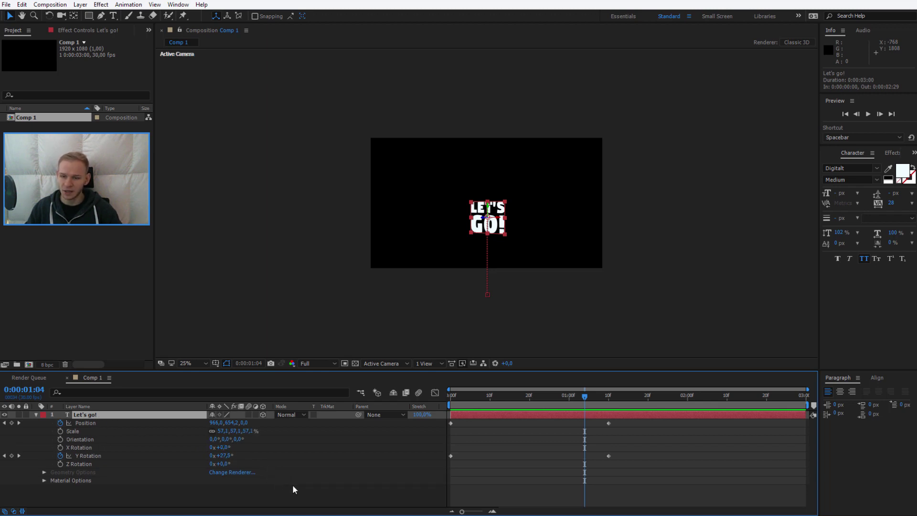
{"action": "left_click", "coordinate": [607, 404]}
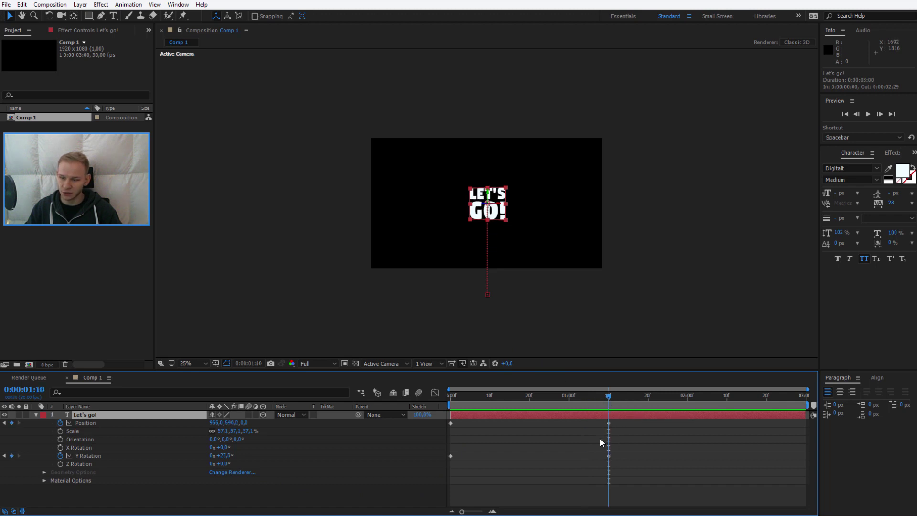
{"action": "key", "text": "period"}
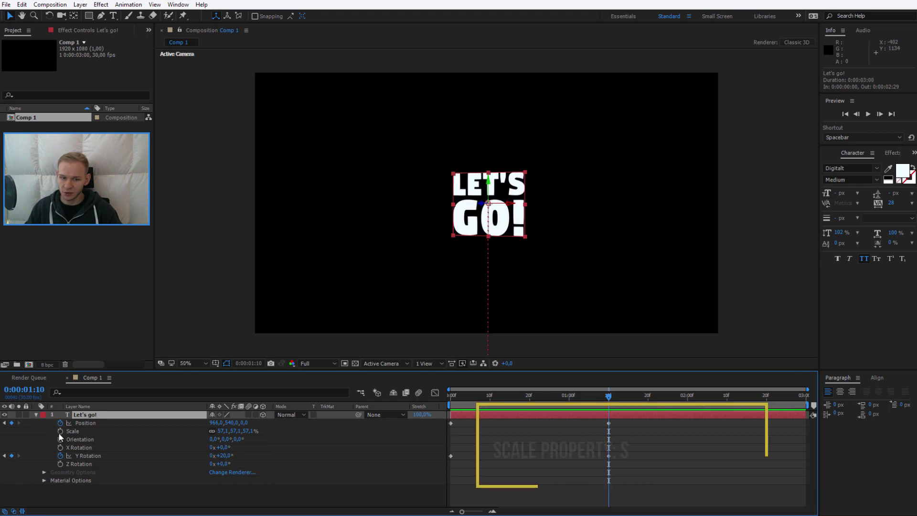
{"action": "left_click", "coordinate": [60, 431]}
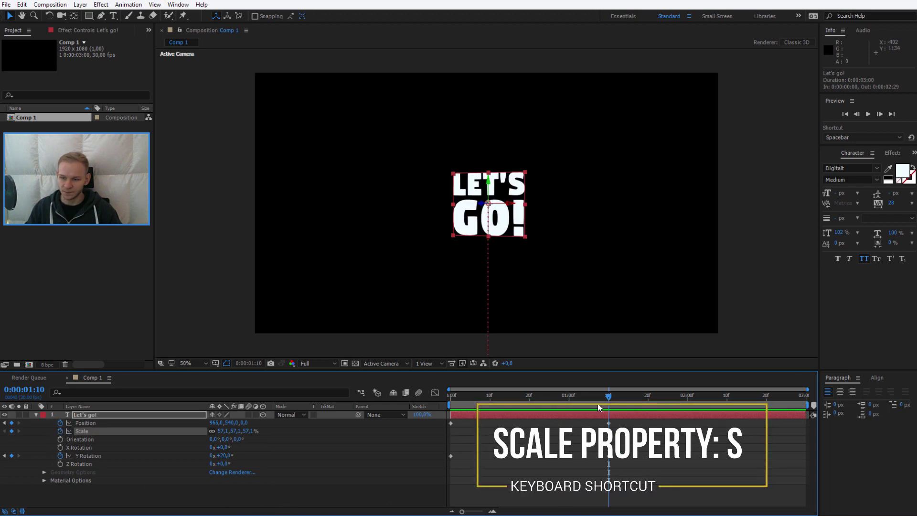
At the start, raise the Scale to about 90%, lower the Position, and preview.
{"action": "left_click_drag", "start_coordinate": [609, 394], "coordinate": [500, 393]}
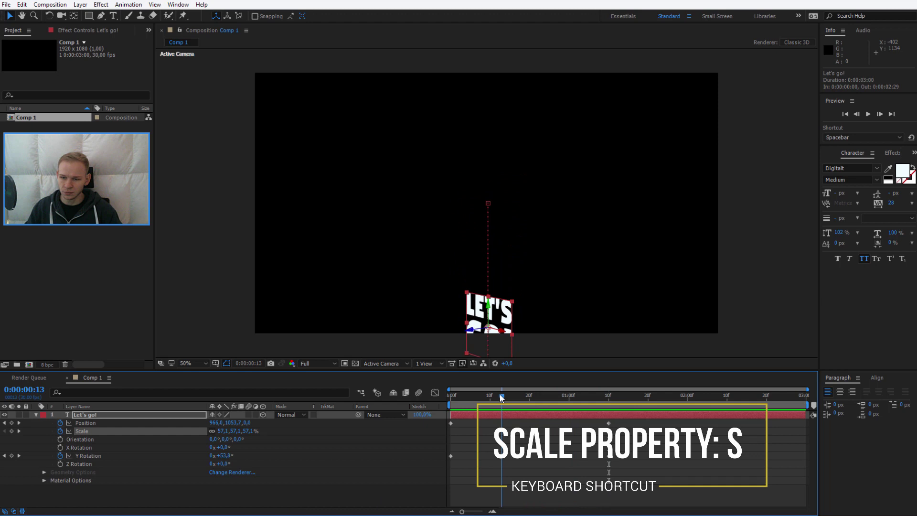
{"action": "key", "text": "Home"}
{"action": "key", "text": "comma"}
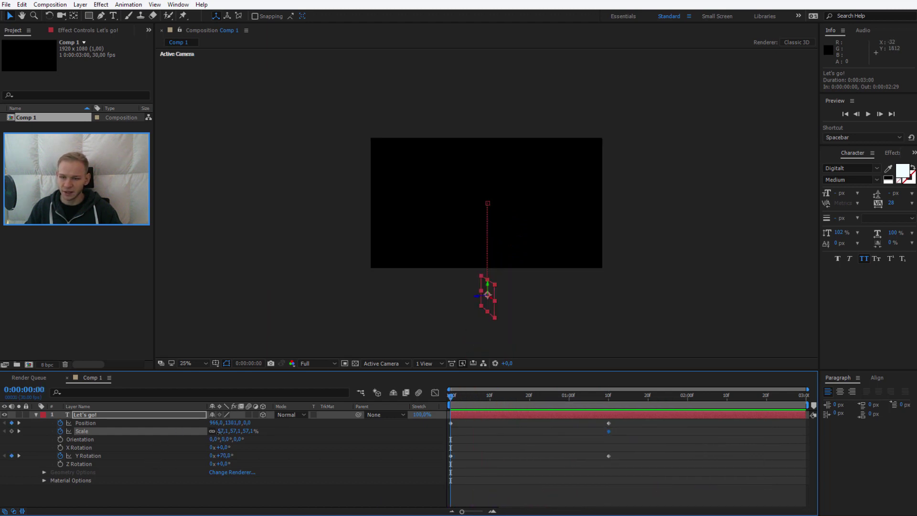
{"action": "left_click_drag", "start_coordinate": [218, 431], "coordinate": [237, 431]}
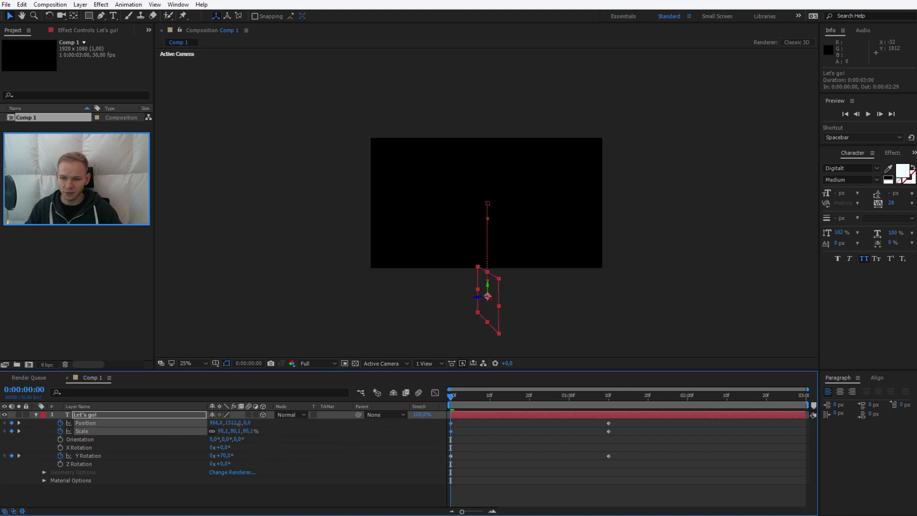
{"action": "left_click_drag", "start_coordinate": [228, 423], "coordinate": [300, 424]}
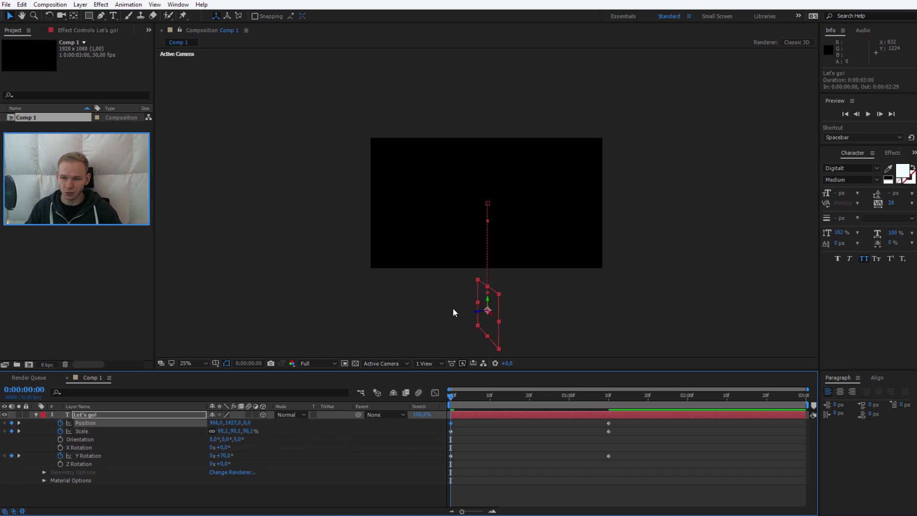
{"action": "left_click", "coordinate": [416, 487]}
{"action": "key", "text": "space"}
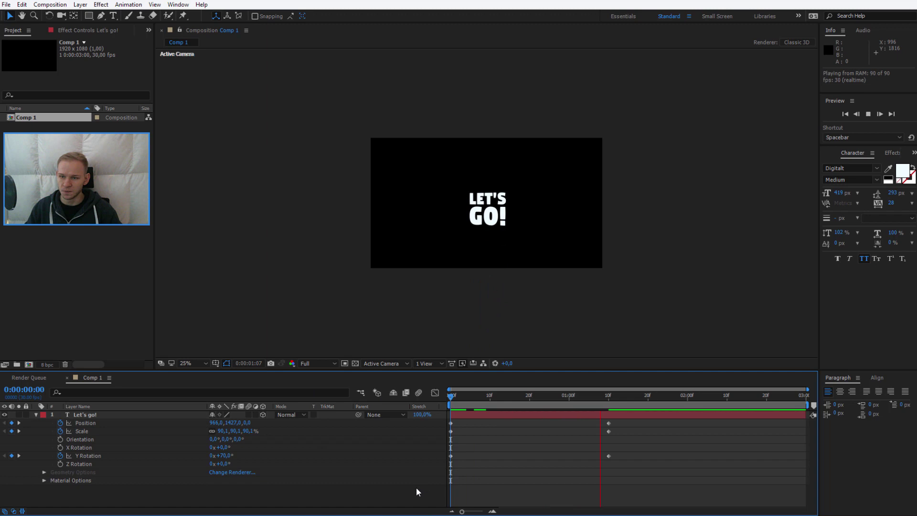
{"action": "key", "text": "space"}
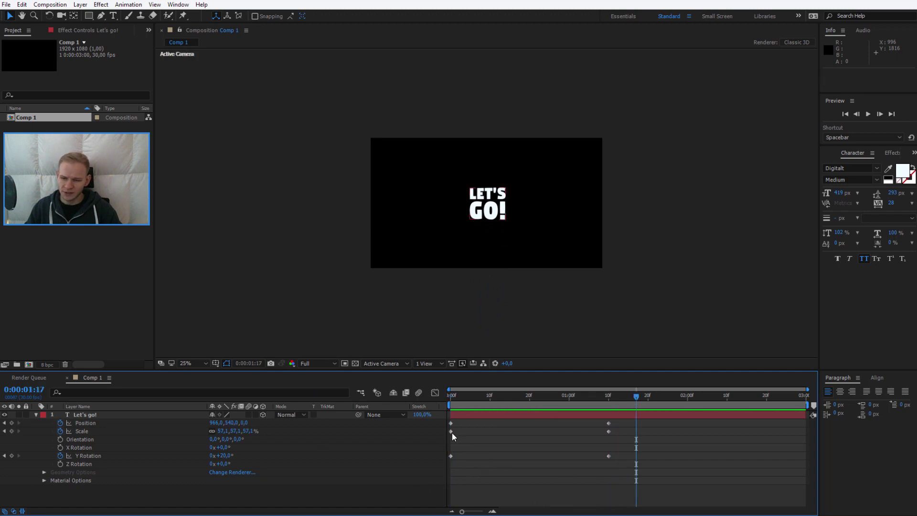
Delay the first Scale keyframe to around frame 20.
{"action": "left_click_drag", "start_coordinate": [452, 432], "coordinate": [526, 436]}
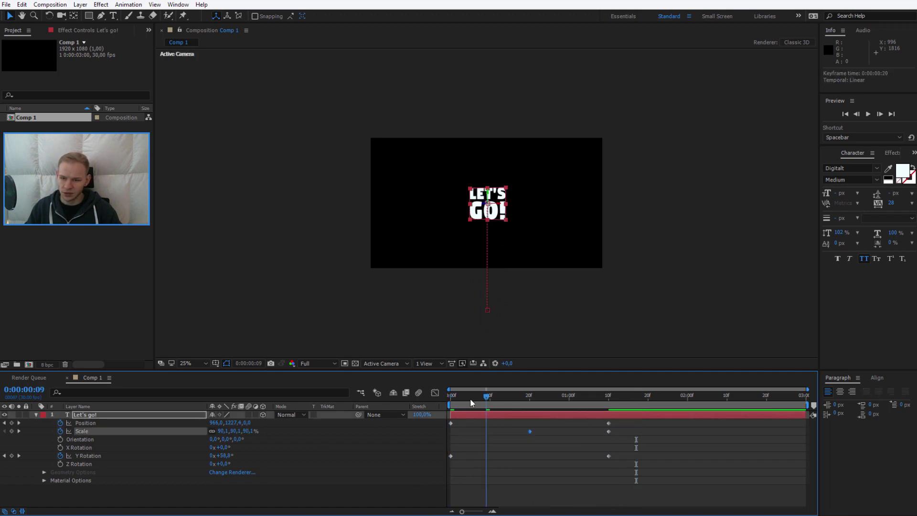
{"action": "mouse_move", "coordinate": [470, 399]}
{"action": "left_mouse_down"}
{"action": "mouse_move", "coordinate": [431, 396]}
{"action": "mouse_move", "coordinate": [585, 413]}
{"action": "mouse_move", "coordinate": [555, 411]}
{"action": "mouse_move", "coordinate": [565, 411]}
{"action": "left_mouse_up"}
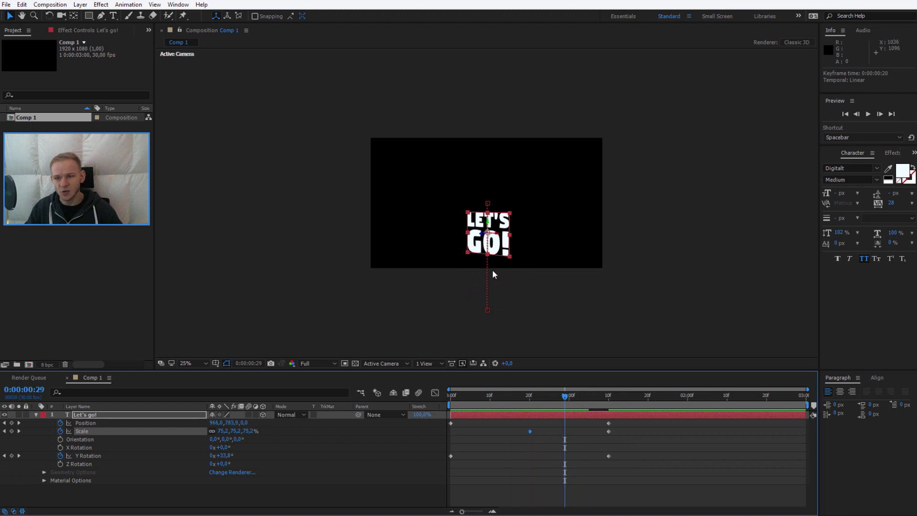
{"action": "left_click", "coordinate": [698, 497]}
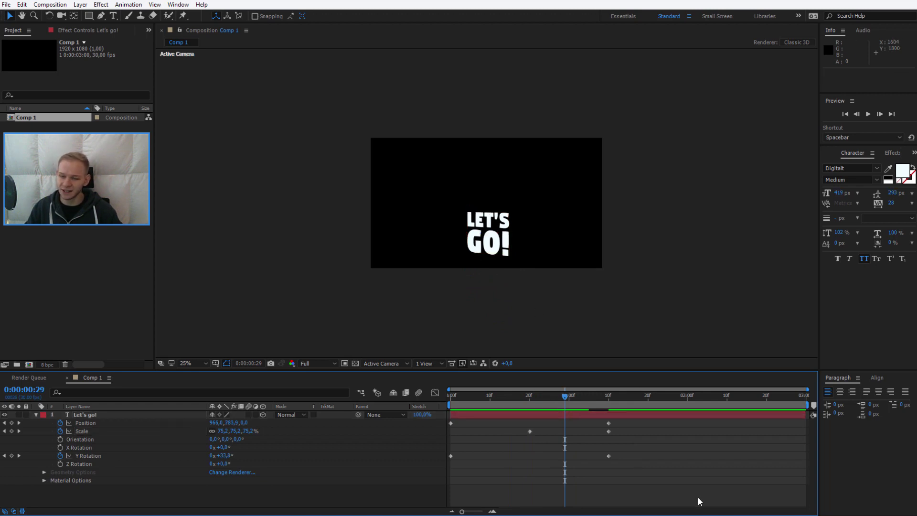
Apply Easy Ease to all of the text layer's keyframes.
{"action": "mouse_move", "coordinate": [678, 481]}
{"action": "left_mouse_down"}
{"action": "mouse_move", "coordinate": [472, 441]}
{"action": "mouse_move", "coordinate": [452, 424]}
{"action": "left_mouse_up"}
{"action": "right_click", "coordinate": [452, 423]}
{"action": "mouse_move", "coordinate": [502, 416]}
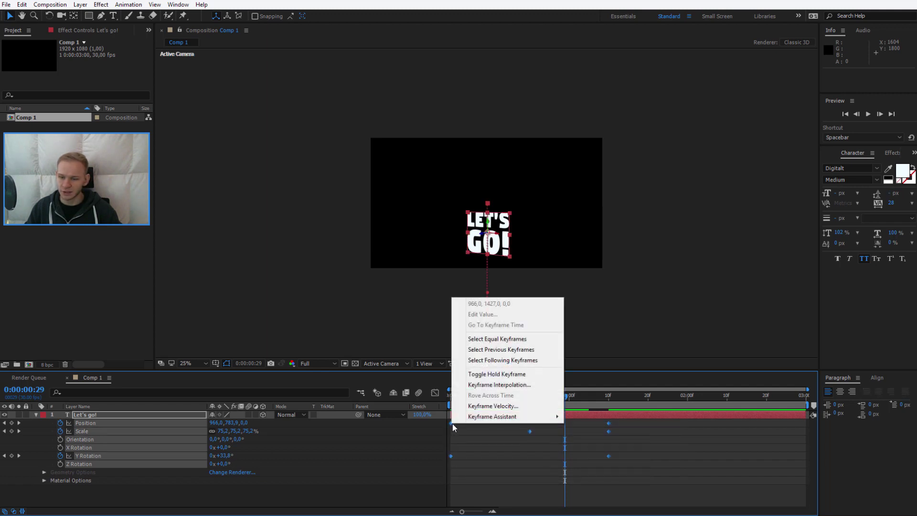
{"action": "left_click", "coordinate": [604, 437]}
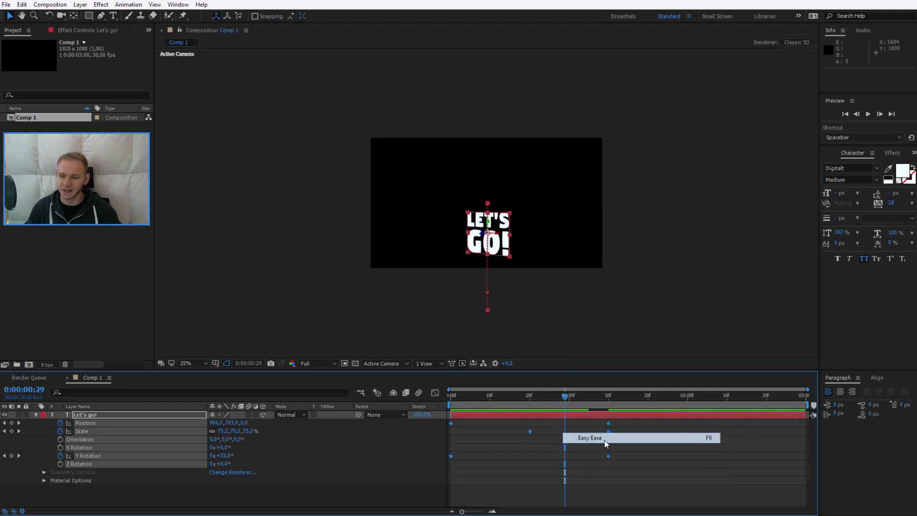
{"action": "left_click", "coordinate": [506, 473]}
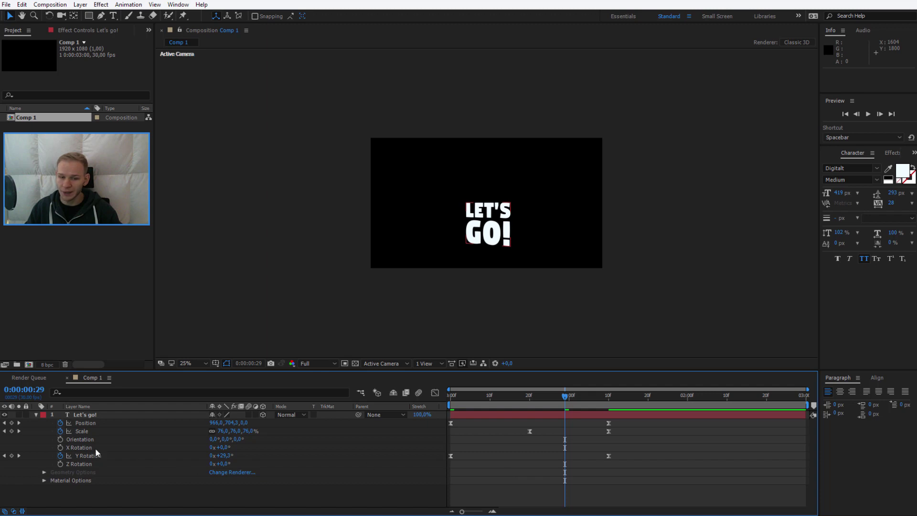
Select the Position property to display its keyframe curve.
{"action": "left_click", "coordinate": [91, 423]}
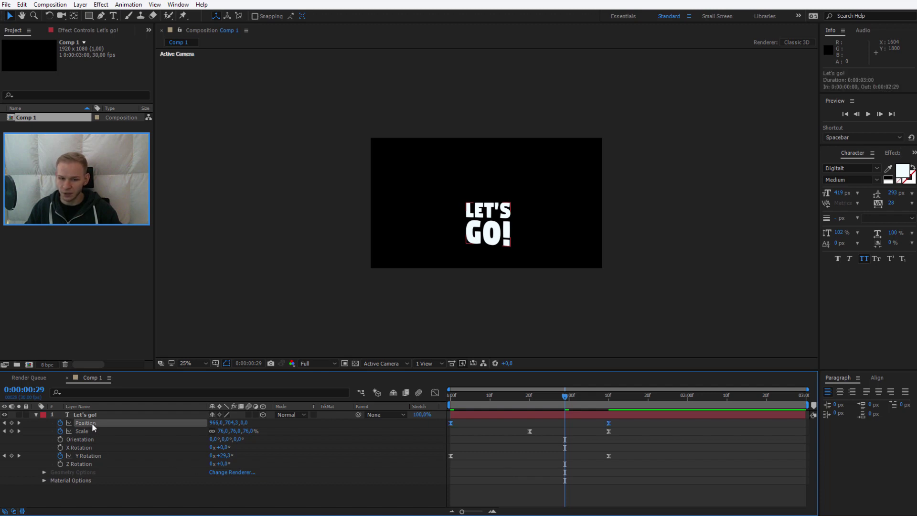
{"action": "left_click", "coordinate": [95, 455]}
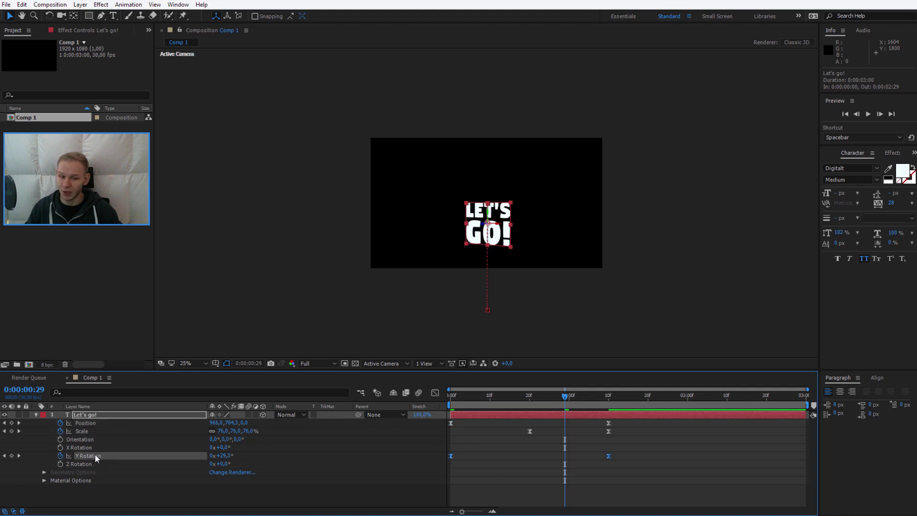
{"action": "left_click", "coordinate": [458, 452]}
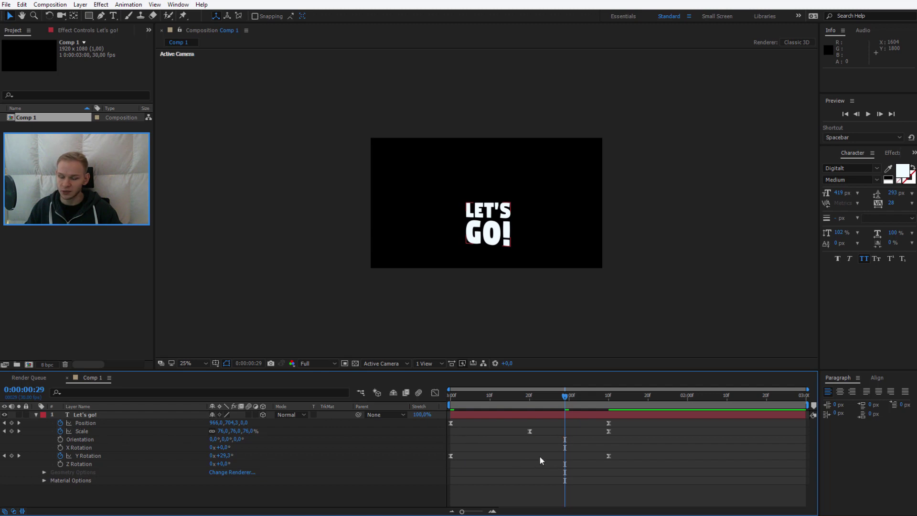
{"action": "left_click", "coordinate": [85, 424]}
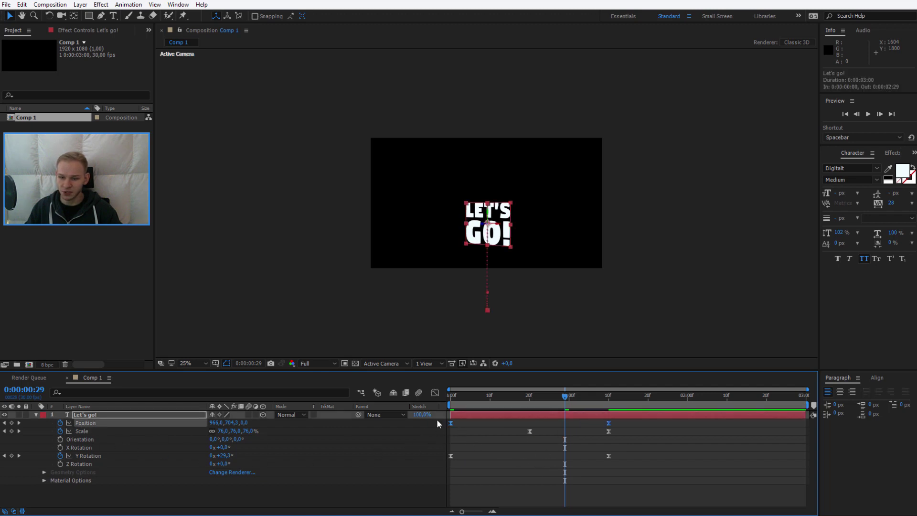
Show the Position speed graph in the Graph Editor.
{"action": "left_click", "coordinate": [434, 393]}
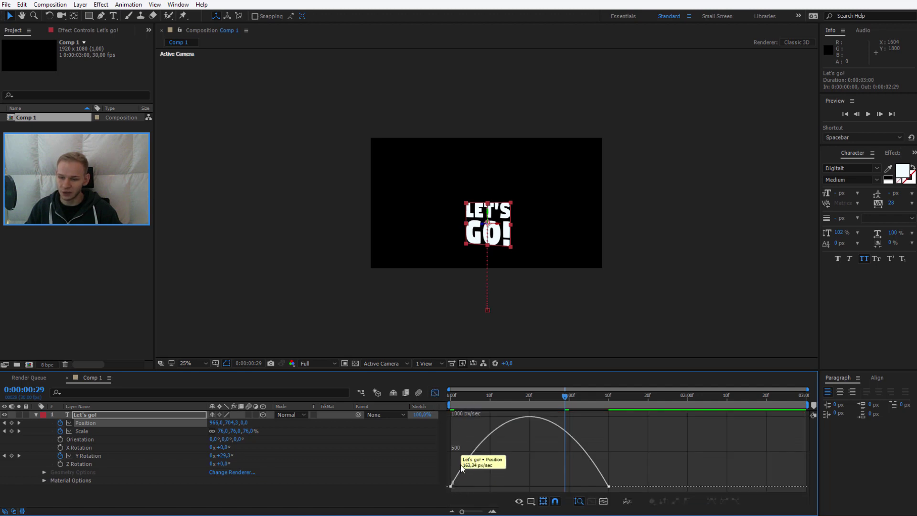
{"action": "left_click", "coordinate": [531, 501]}
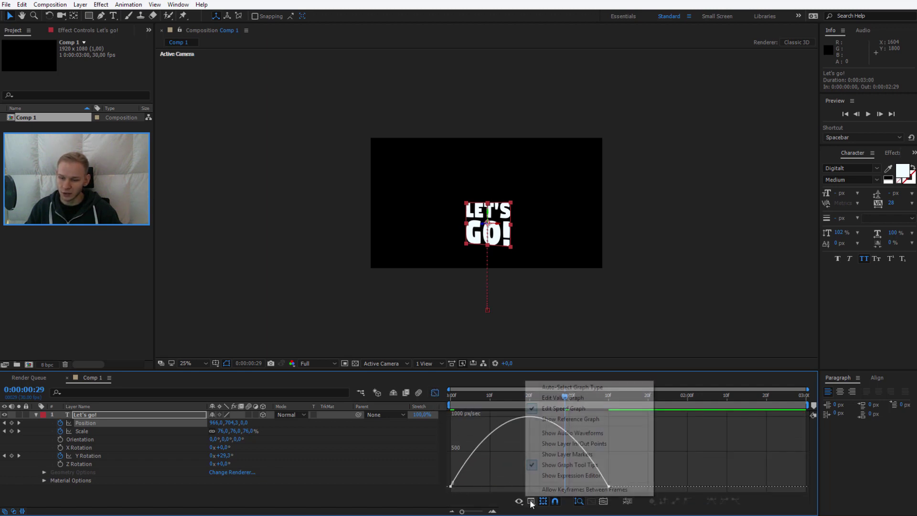
{"action": "left_click", "coordinate": [572, 398]}
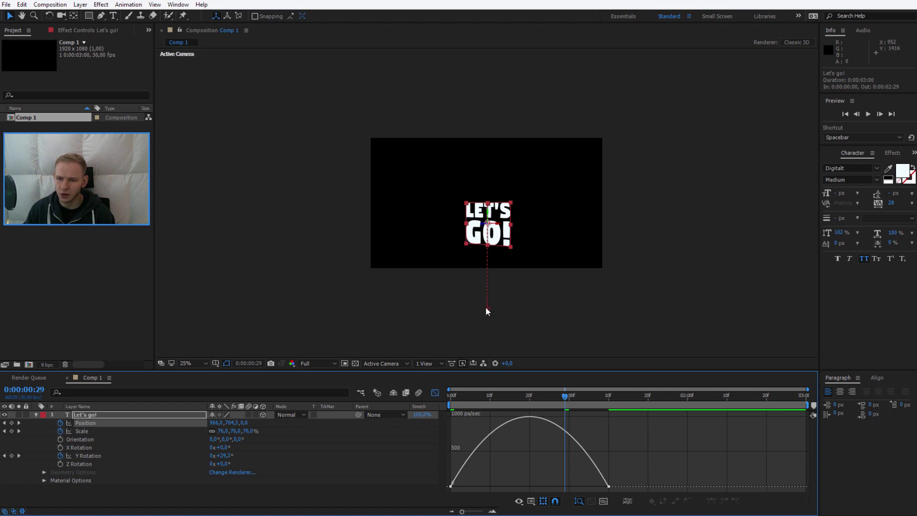
Drag the keyframe influence handles so speed peaks early and settles slowly, then preview.
{"action": "left_click", "coordinate": [451, 487]}
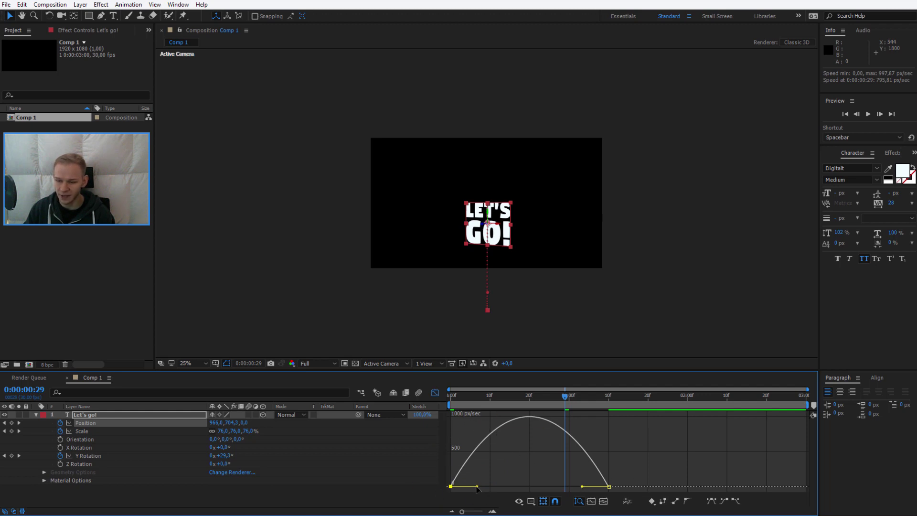
{"action": "left_click_drag", "start_coordinate": [478, 488], "coordinate": [468, 488]}
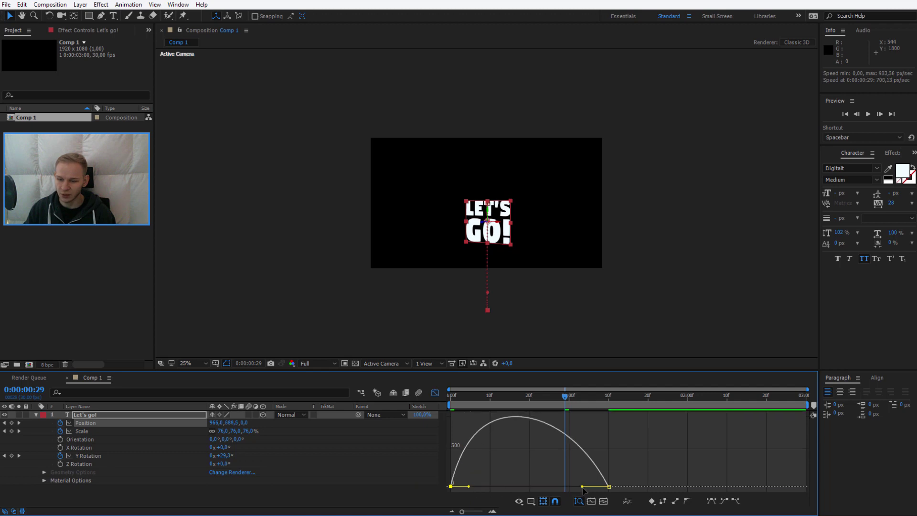
{"action": "left_click_drag", "start_coordinate": [582, 487], "coordinate": [554, 488]}
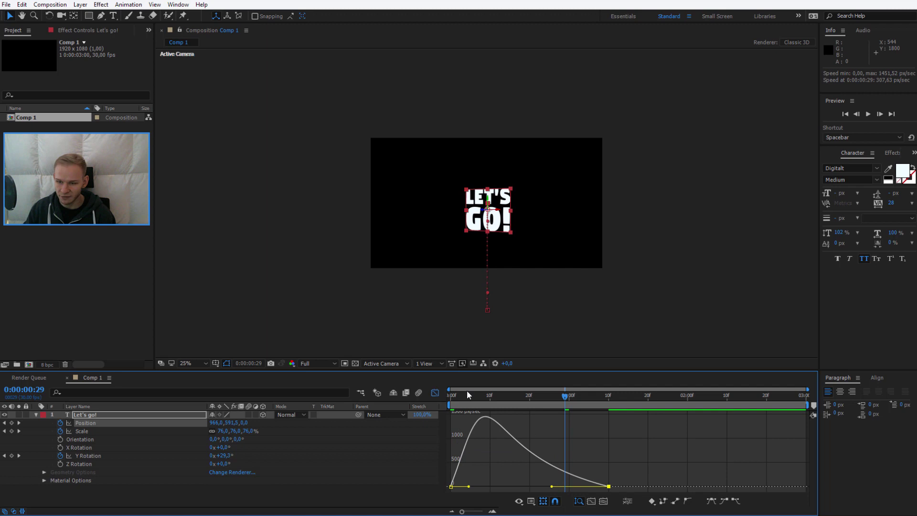
{"action": "left_click_drag", "start_coordinate": [472, 370], "coordinate": [472, 344]}
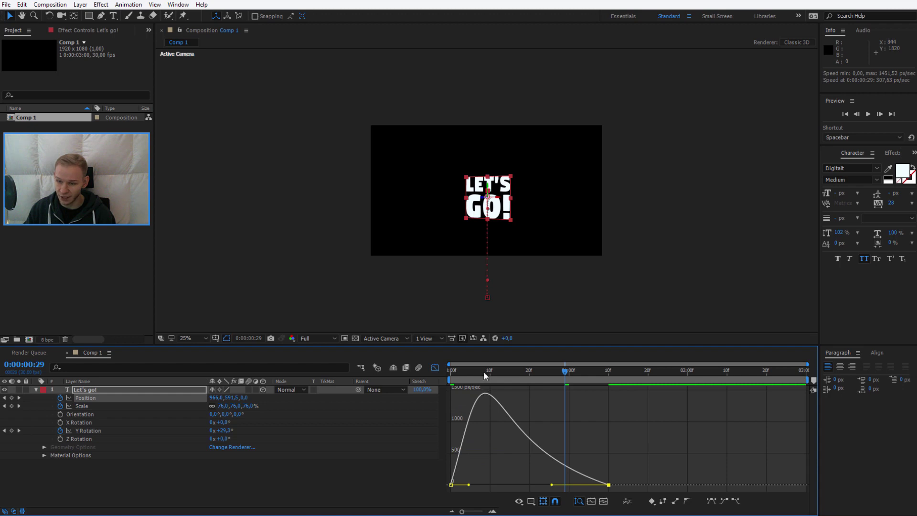
{"action": "mouse_move", "coordinate": [483, 371]}
{"action": "left_mouse_down"}
{"action": "mouse_move", "coordinate": [452, 374]}
{"action": "mouse_move", "coordinate": [540, 383]}
{"action": "mouse_move", "coordinate": [494, 375]}
{"action": "left_mouse_up"}
{"action": "key", "text": "space"}
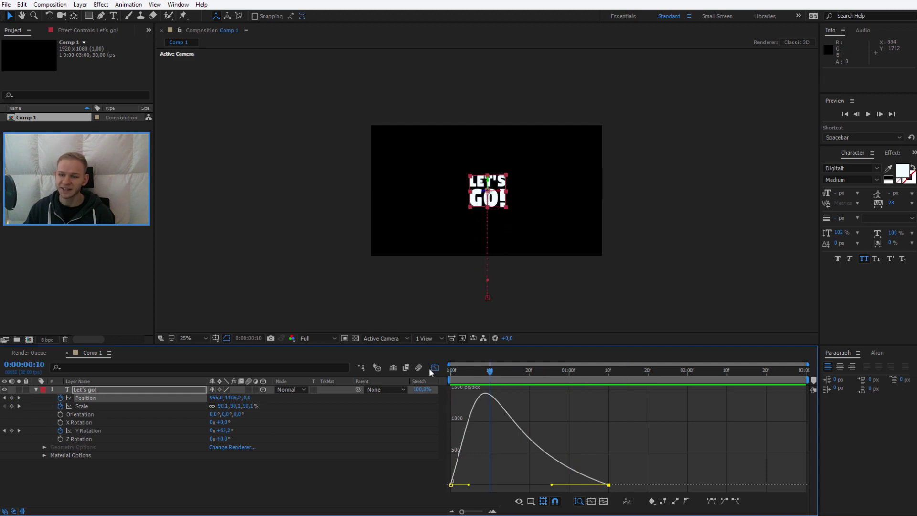
Move the first Scale keyframe one frame earlier in the speed graph and preview.
{"action": "mouse_move", "coordinate": [451, 368]}
{"action": "left_mouse_down"}
{"action": "mouse_move", "coordinate": [570, 368]}
{"action": "mouse_move", "coordinate": [498, 366]}
{"action": "mouse_move", "coordinate": [522, 371]}
{"action": "mouse_move", "coordinate": [511, 372]}
{"action": "left_mouse_up"}
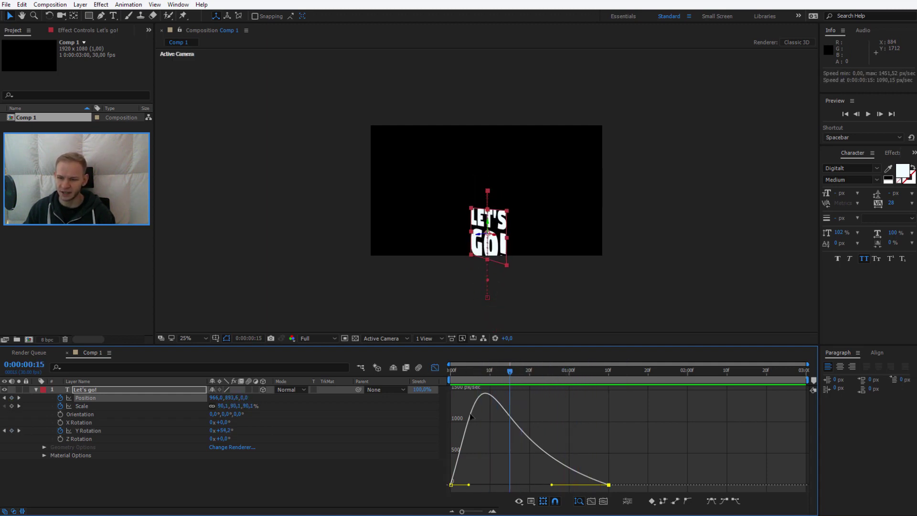
{"action": "left_click", "coordinate": [82, 405]}
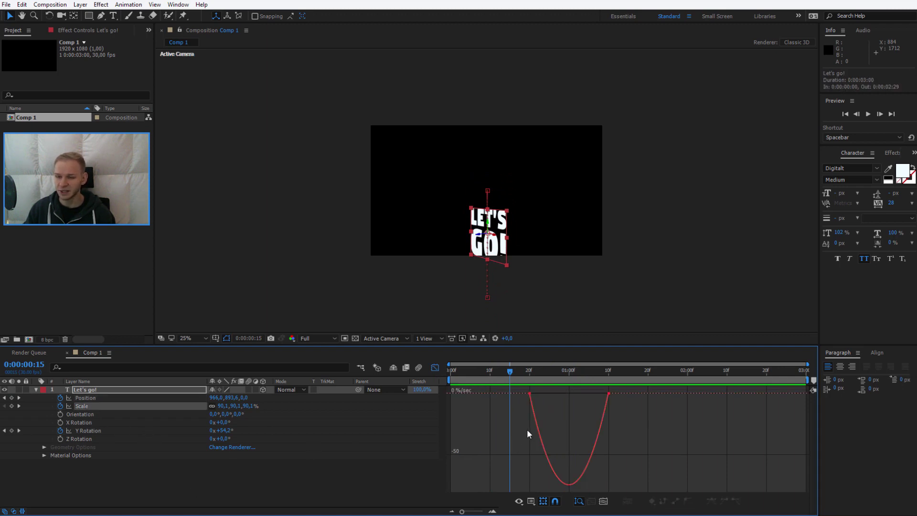
{"action": "mouse_move", "coordinate": [526, 372]}
{"action": "left_mouse_down"}
{"action": "mouse_move", "coordinate": [447, 371]}
{"action": "mouse_move", "coordinate": [526, 372]}
{"action": "left_mouse_up"}
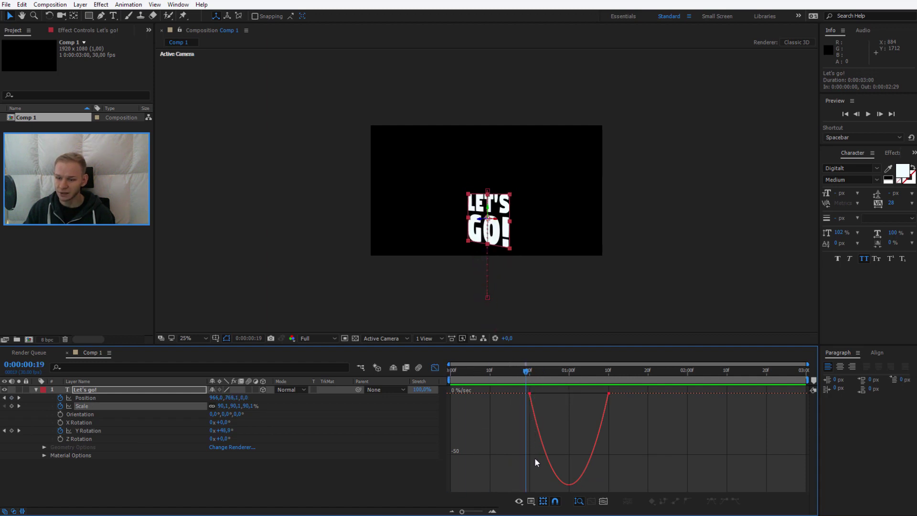
{"action": "left_click", "coordinate": [530, 394]}
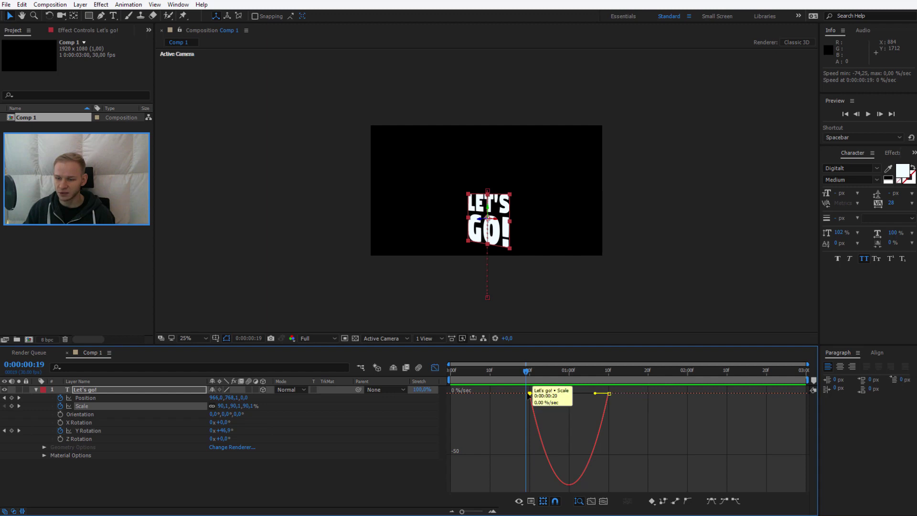
{"action": "left_click_drag", "start_coordinate": [531, 395], "coordinate": [506, 395]}
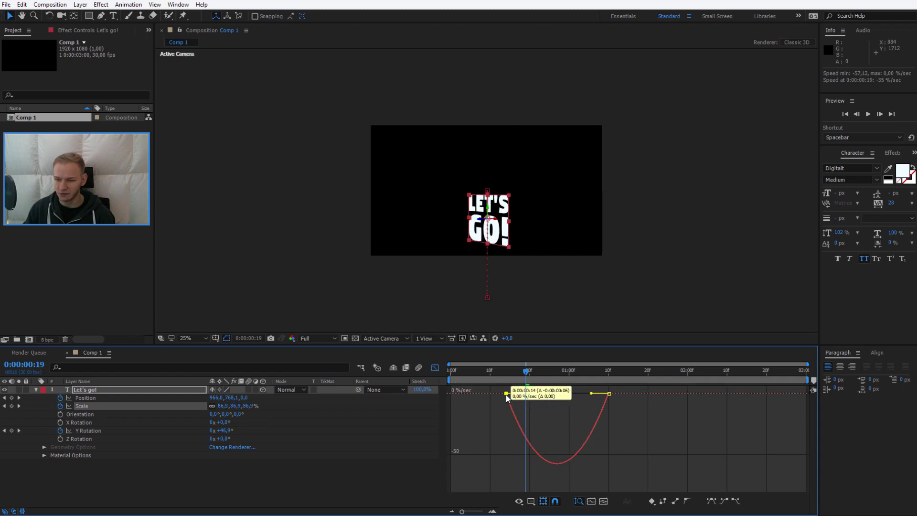
{"action": "key", "text": "Home"}
{"action": "key", "text": "space"}
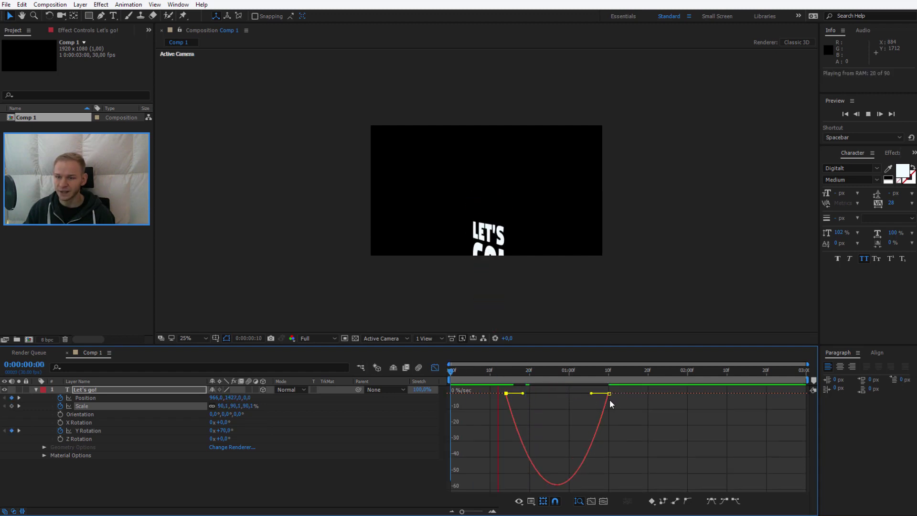
{"action": "key", "text": "space"}
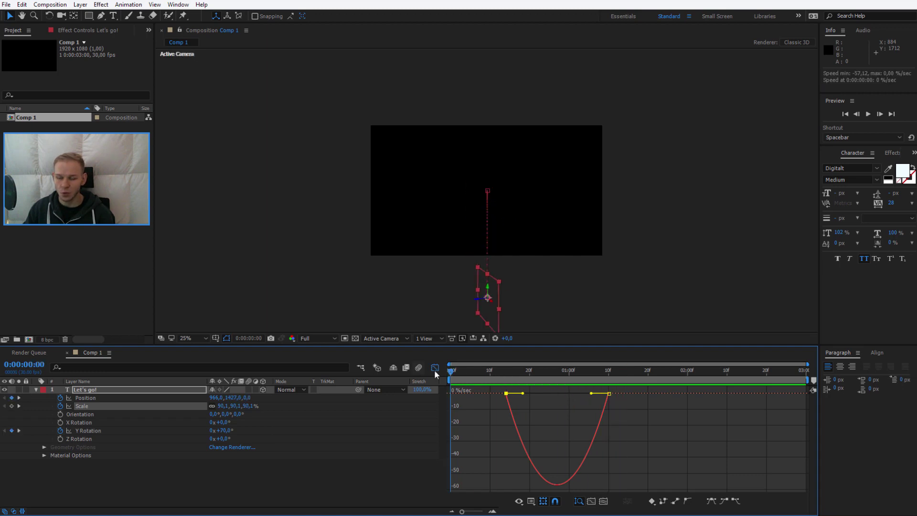
Lengthen the easing influence on the first Scale keyframe and preview.
{"action": "left_click_drag", "start_coordinate": [523, 393], "coordinate": [531, 394]}
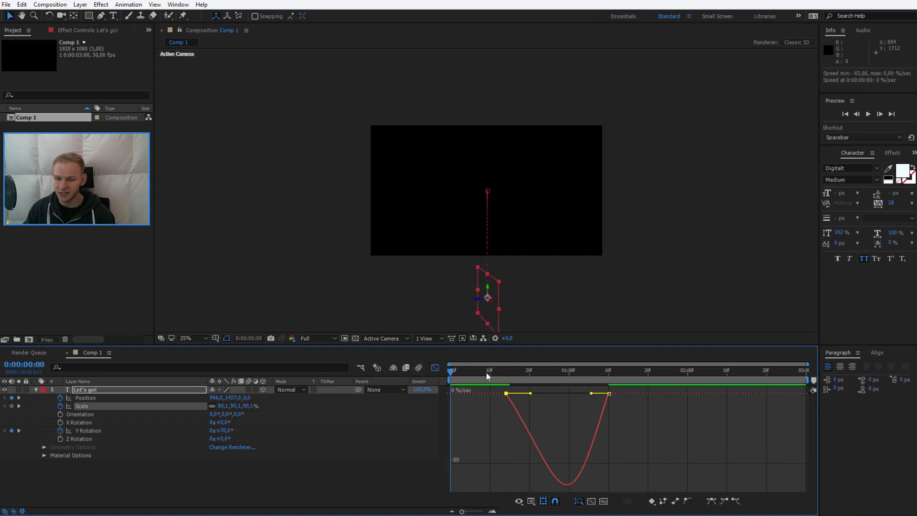
{"action": "key", "text": "space"}
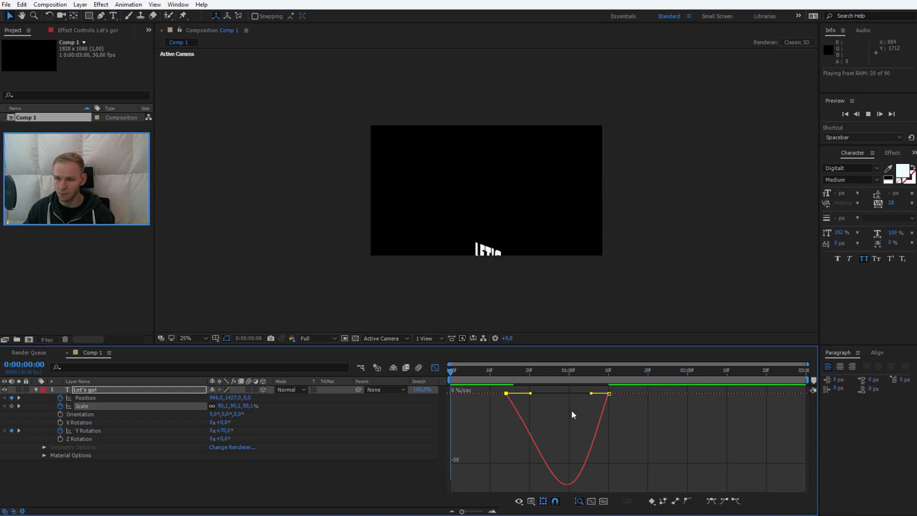
{"action": "key", "text": "space"}
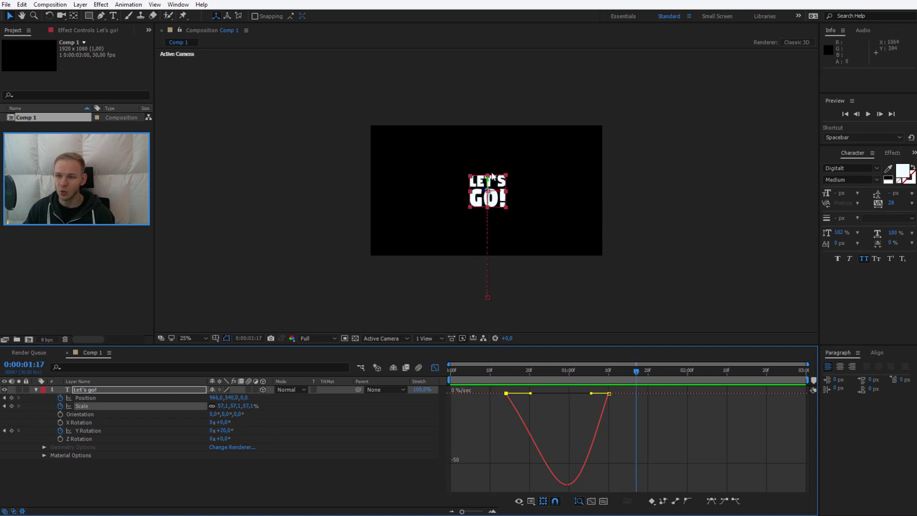
{"action": "key", "text": "period"}
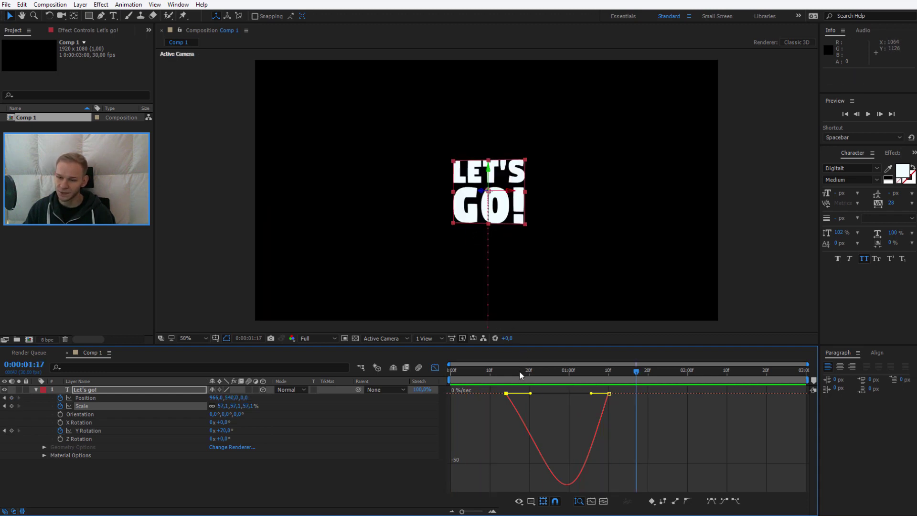
Scrub through the rising, shrinking text and preview the revised animation.
{"action": "left_click_drag", "start_coordinate": [519, 371], "coordinate": [439, 372]}
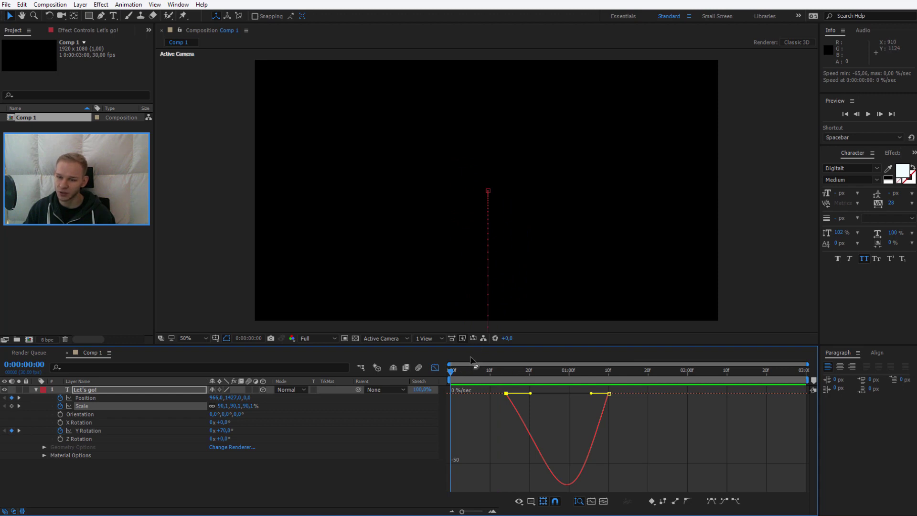
{"action": "left_click_drag", "start_coordinate": [451, 375], "coordinate": [504, 378]}
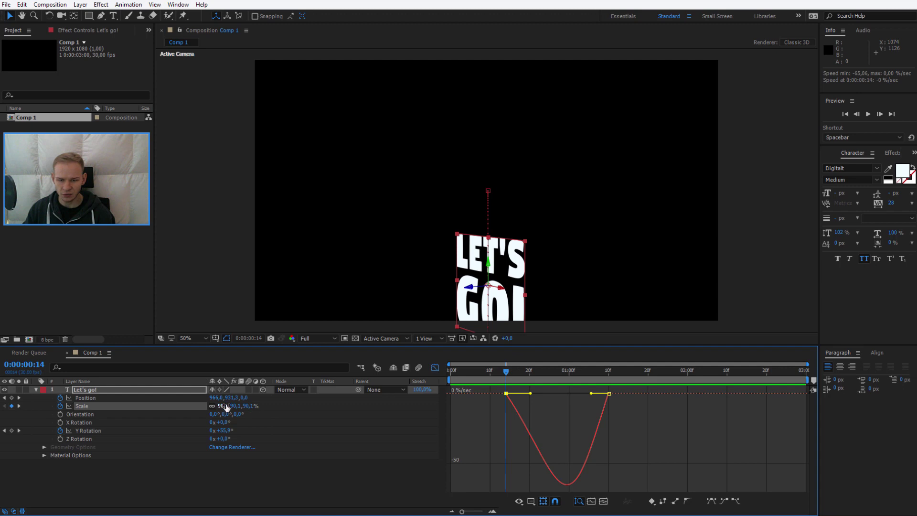
{"action": "left_click", "coordinate": [517, 371]}
{"action": "left_click_drag", "start_coordinate": [530, 377], "coordinate": [600, 375]}
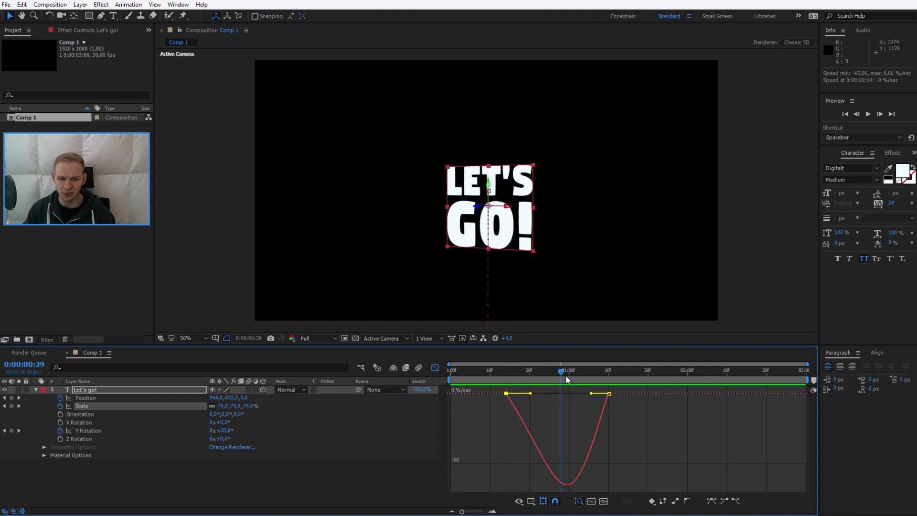
{"action": "key", "text": "Home"}
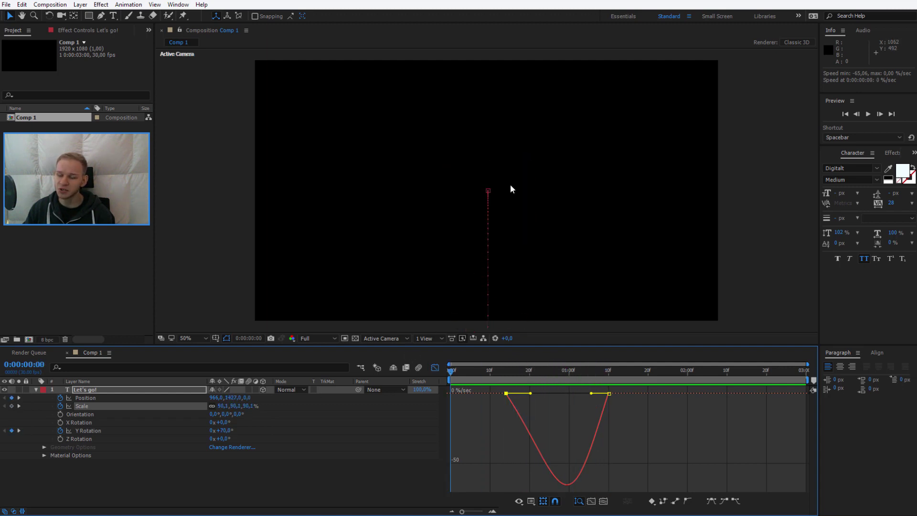
{"action": "key", "text": "space"}
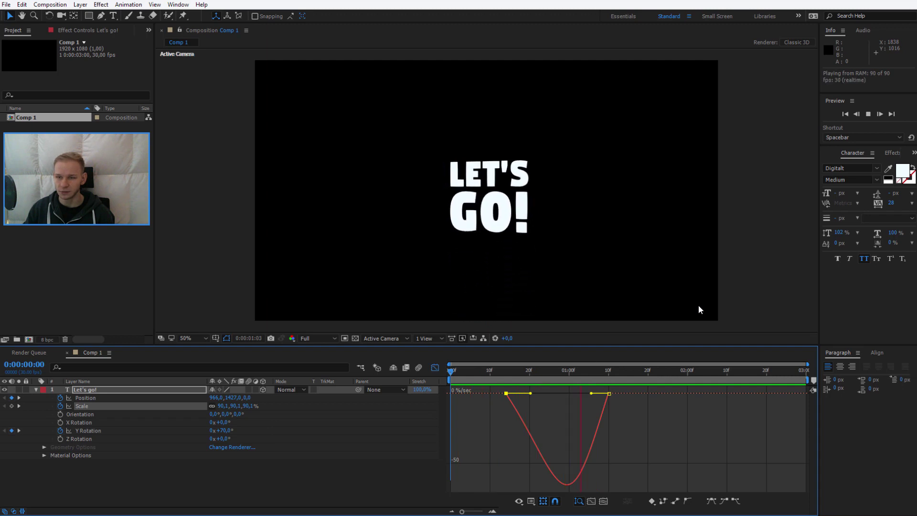
{"action": "key", "text": "space"}
Show the Y Rotation speed graph and preview the spin up to frame 20.
{"action": "left_click", "coordinate": [91, 431]}
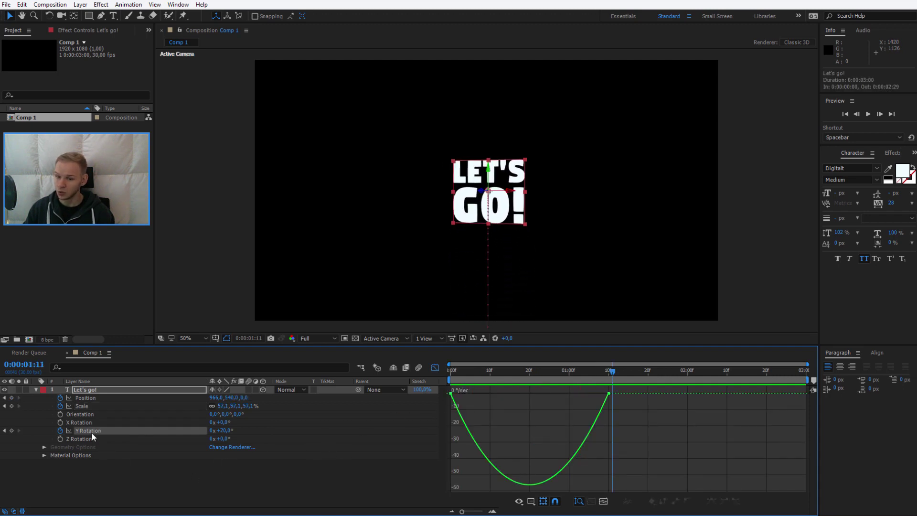
{"action": "left_click", "coordinate": [449, 375]}
{"action": "key", "text": "space"}
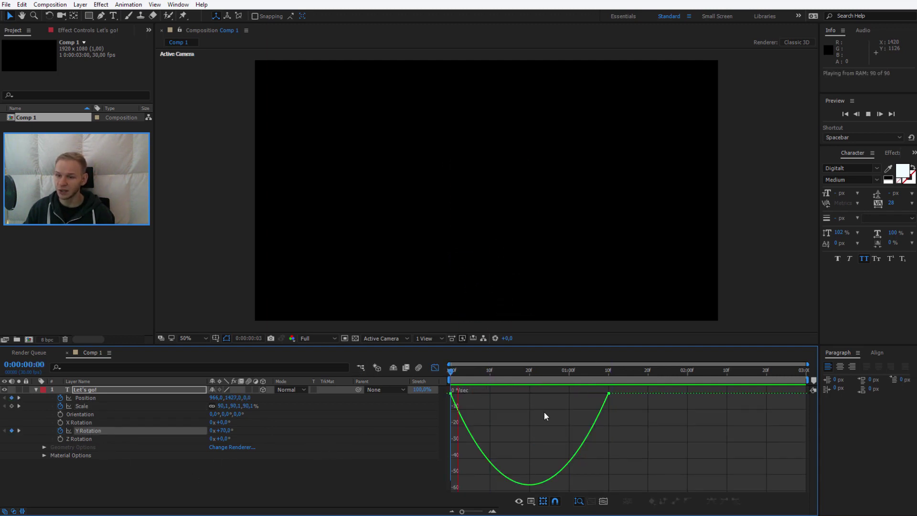
{"action": "key", "text": "space"}
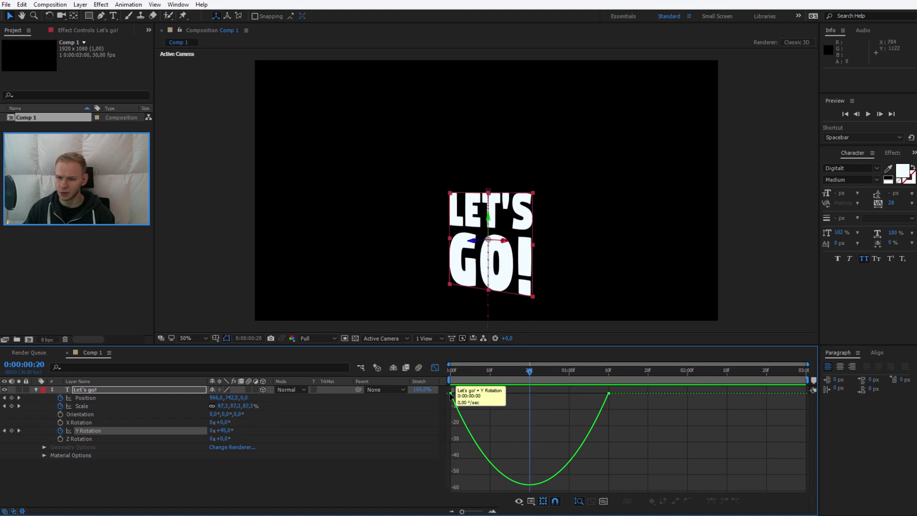
Increase the ease-out influence on the first Y Rotation keyframe and preview it.
{"action": "left_click", "coordinate": [451, 393]}
{"action": "left_click_drag", "start_coordinate": [476, 394], "coordinate": [489, 393]}
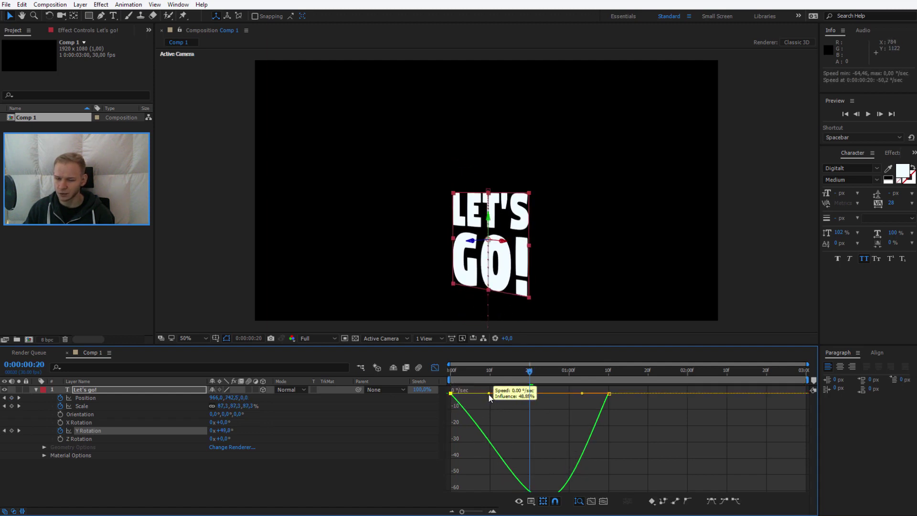
{"action": "left_click", "coordinate": [450, 371]}
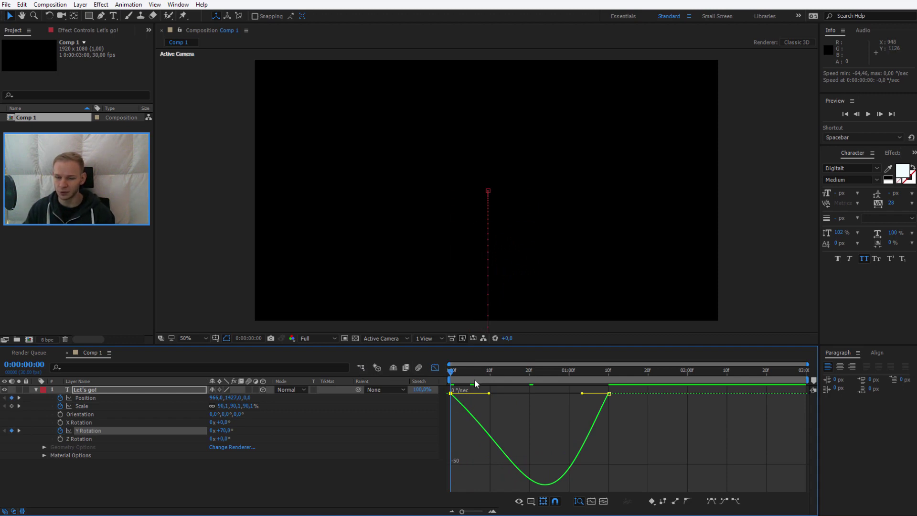
{"action": "key", "text": "space"}
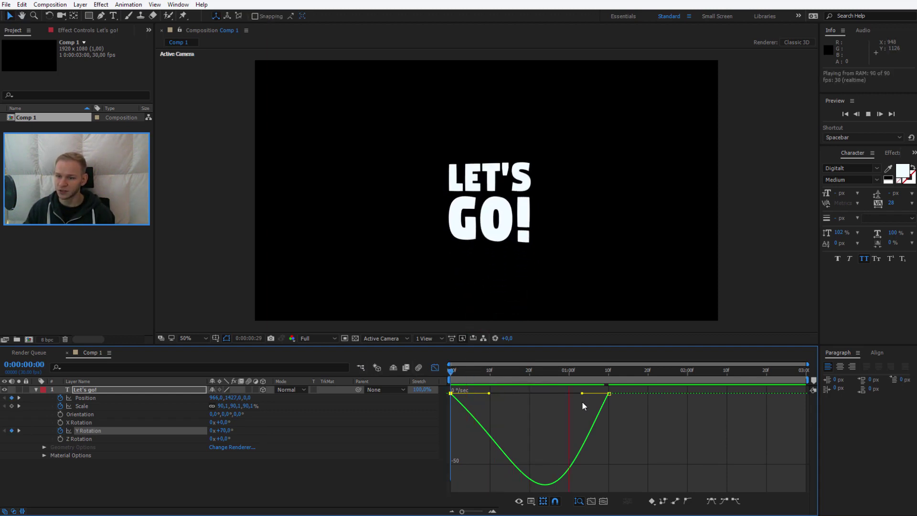
{"action": "key", "text": "space"}
Fine-tune the rotation easing so it slows smoothly into 20°, then leave the Graph Editor.
{"action": "left_click_drag", "start_coordinate": [489, 393], "coordinate": [550, 395]}
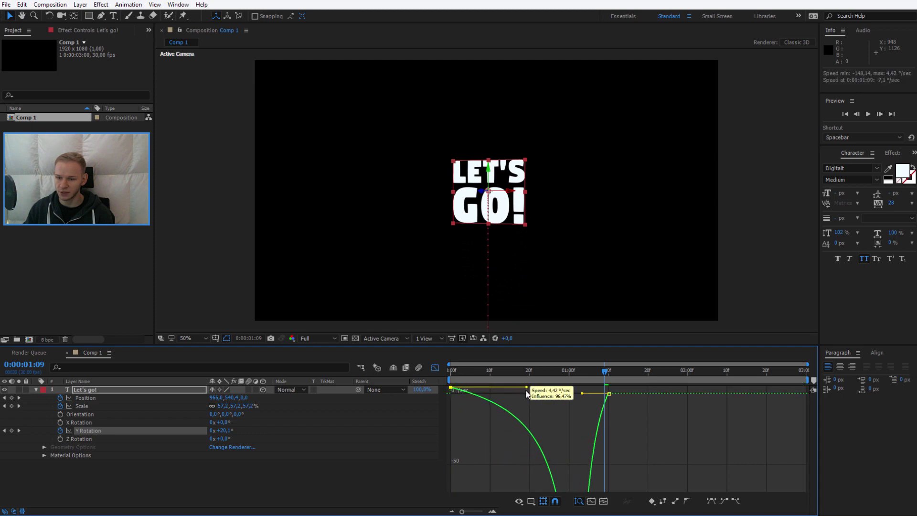
{"action": "key", "text": "space"}
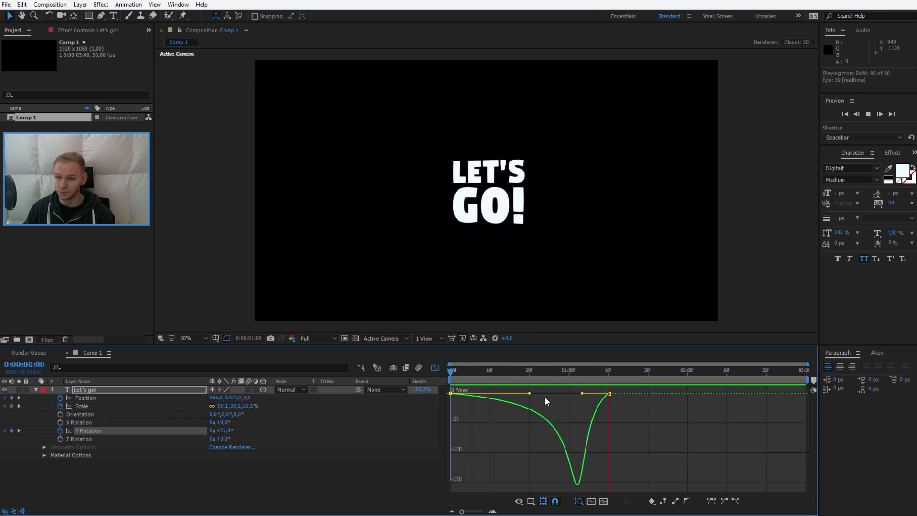
{"action": "key", "text": "space"}
{"action": "left_click_drag", "start_coordinate": [530, 394], "coordinate": [497, 393]}
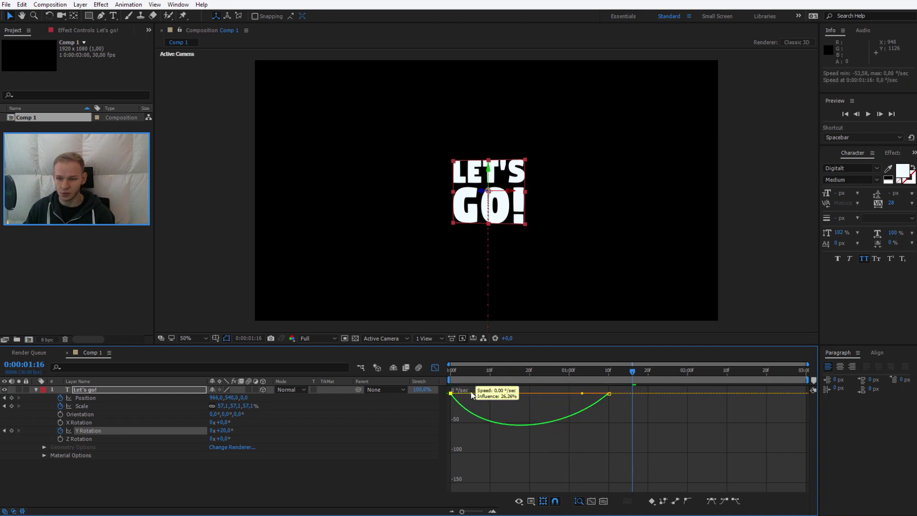
{"action": "key", "text": "space"}
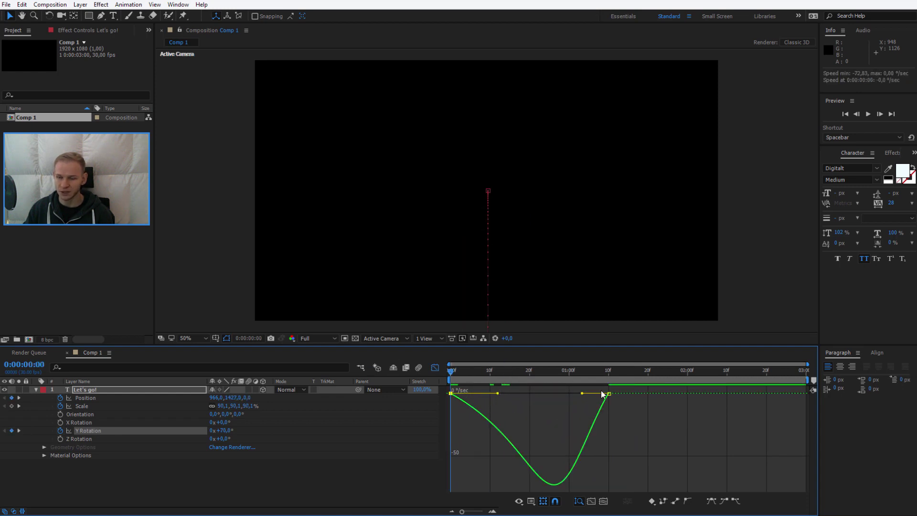
{"action": "key", "text": "space"}
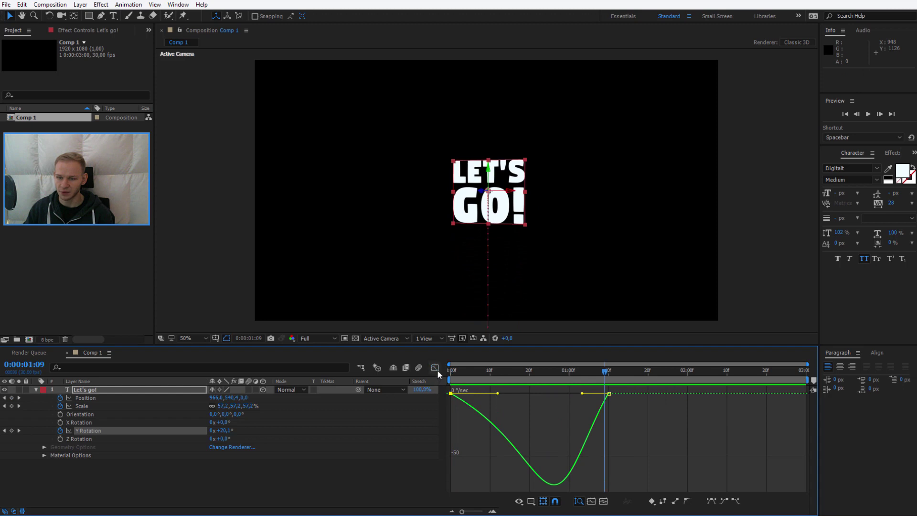
{"action": "left_click", "coordinate": [435, 367]}
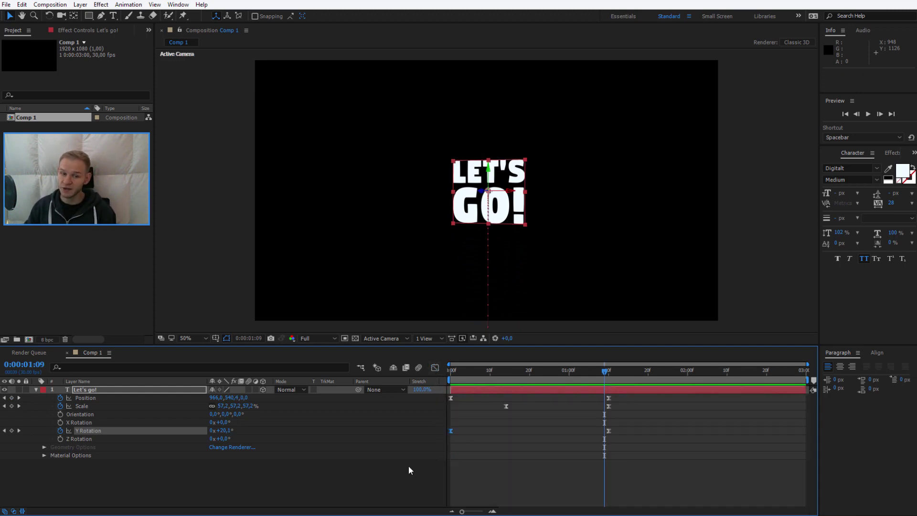
Deselect the text layer, zoom the comp view out, and return to the composition start.
{"action": "left_click", "coordinate": [408, 470]}
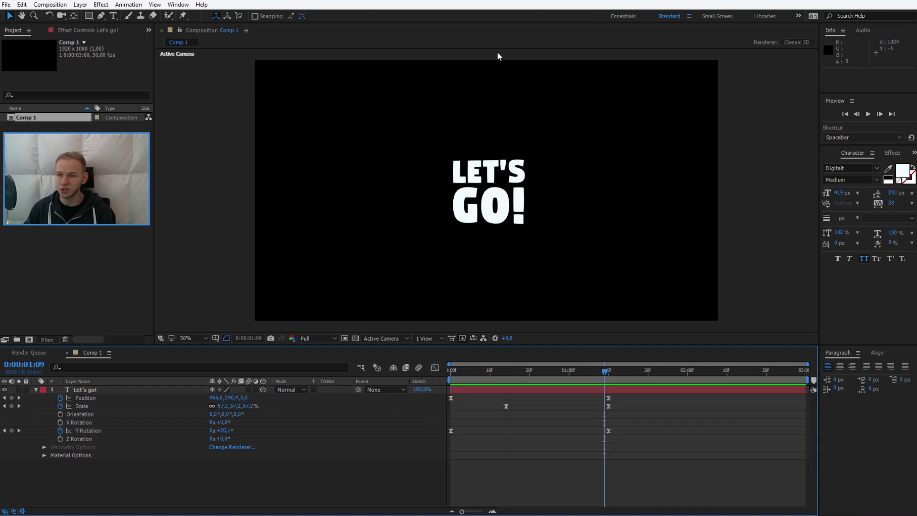
{"action": "key", "text": "comma"}
{"action": "key", "text": "comma"}
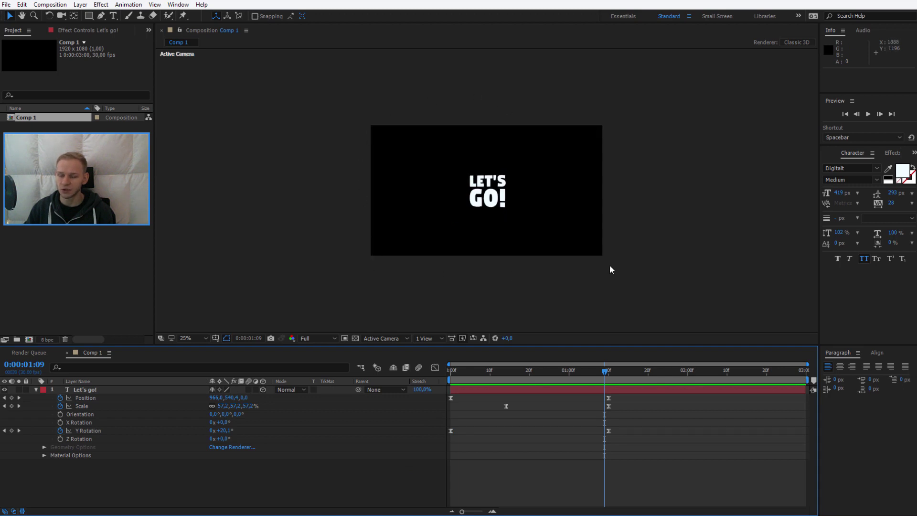
{"action": "key", "text": "Home"}
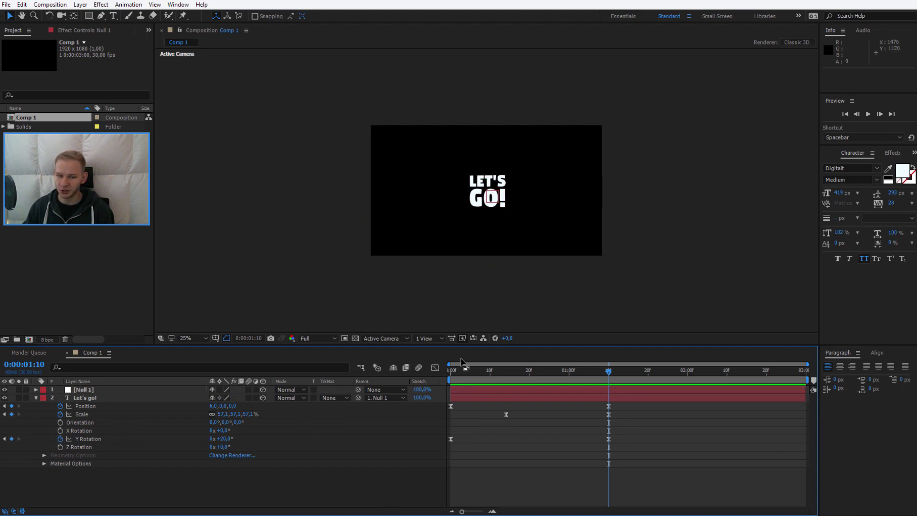
Keyframe Null 1's Position, then raise it to Y -419 at two seconds.
{"action": "left_click", "coordinate": [87, 392]}
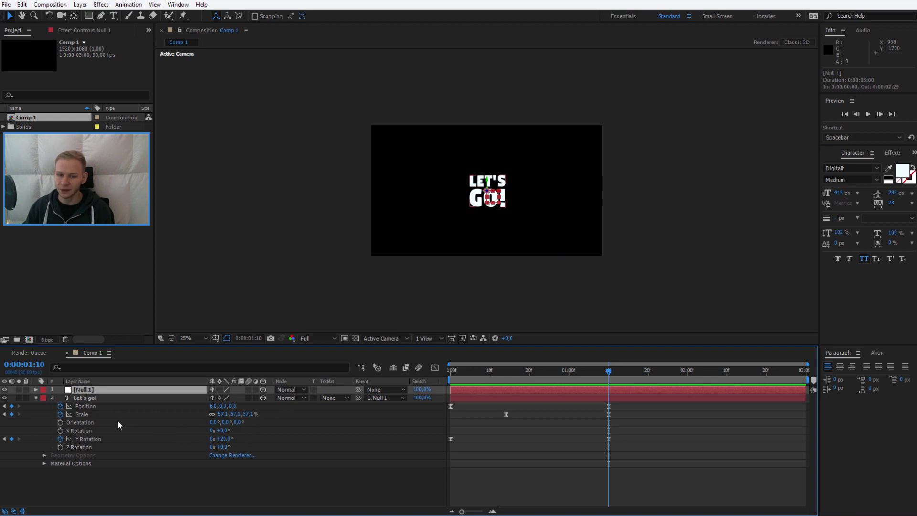
{"action": "left_click", "coordinate": [87, 396], "text": "ctrl"}
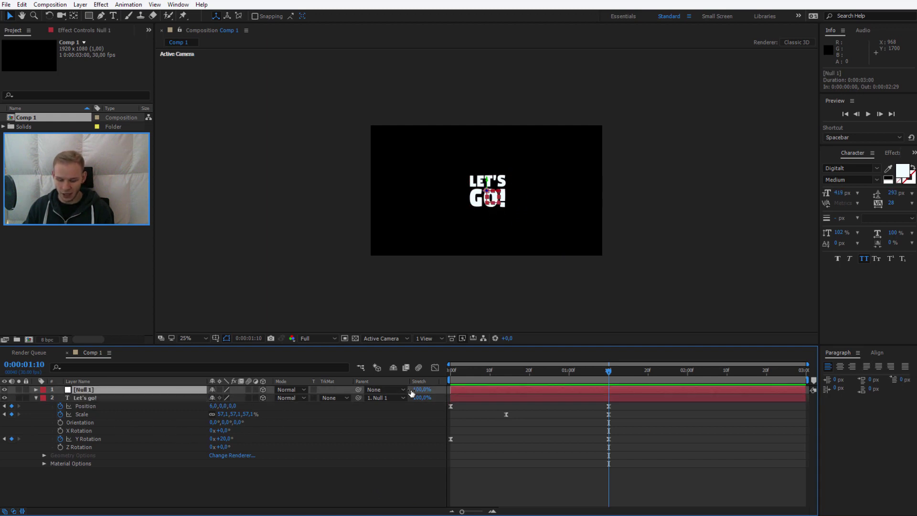
{"action": "mouse_move", "coordinate": [533, 378]}
{"action": "left_mouse_down"}
{"action": "mouse_move", "coordinate": [521, 375]}
{"action": "mouse_move", "coordinate": [549, 376]}
{"action": "left_mouse_up"}
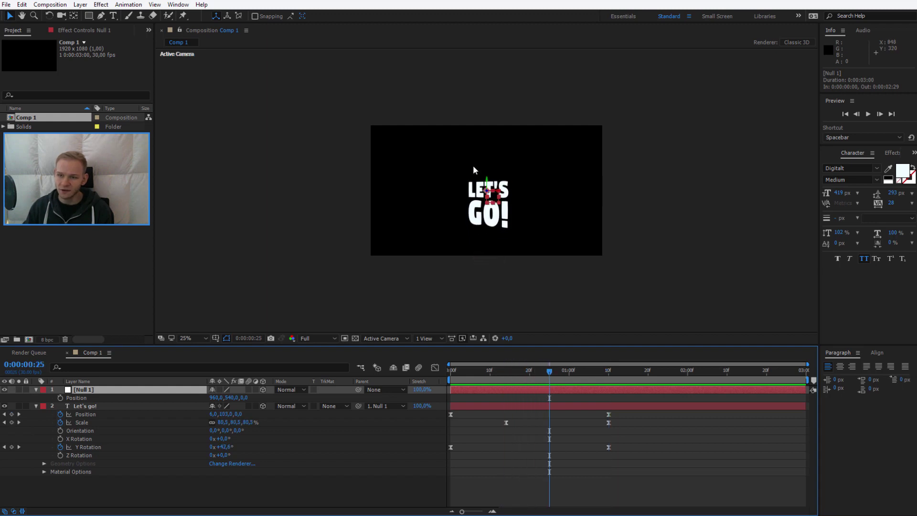
{"action": "left_click", "coordinate": [60, 397]}
{"action": "left_click", "coordinate": [573, 376]}
{"action": "left_click_drag", "start_coordinate": [586, 376], "coordinate": [687, 372]}
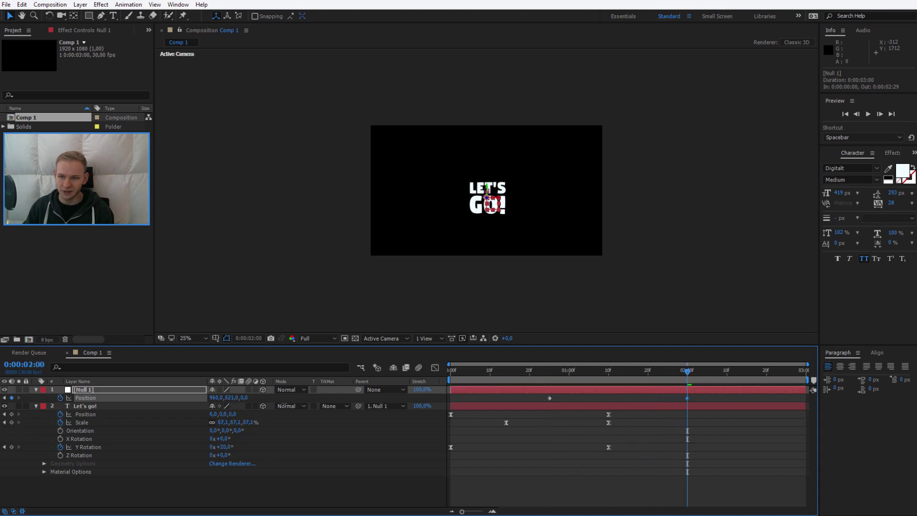
{"action": "left_click_drag", "start_coordinate": [233, 400], "coordinate": [165, 392]}
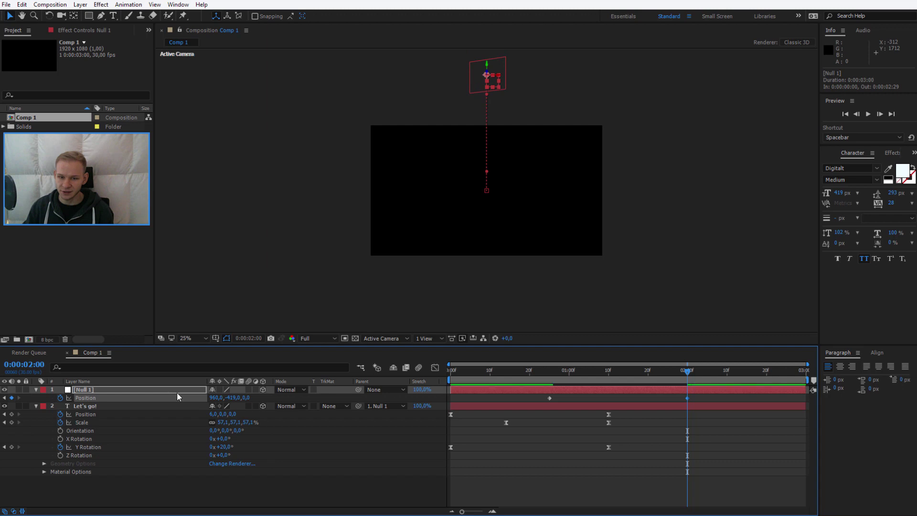
{"action": "key", "text": "space"}
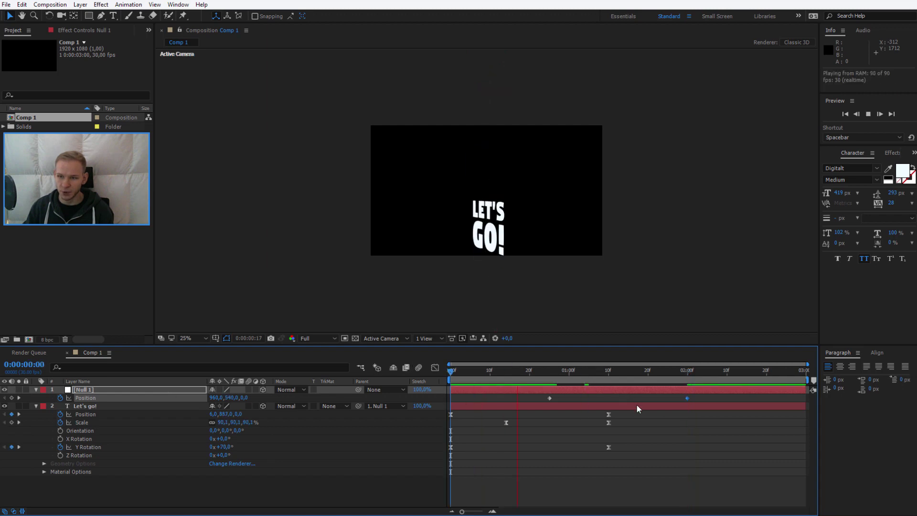
{"action": "left_click", "coordinate": [556, 371]}
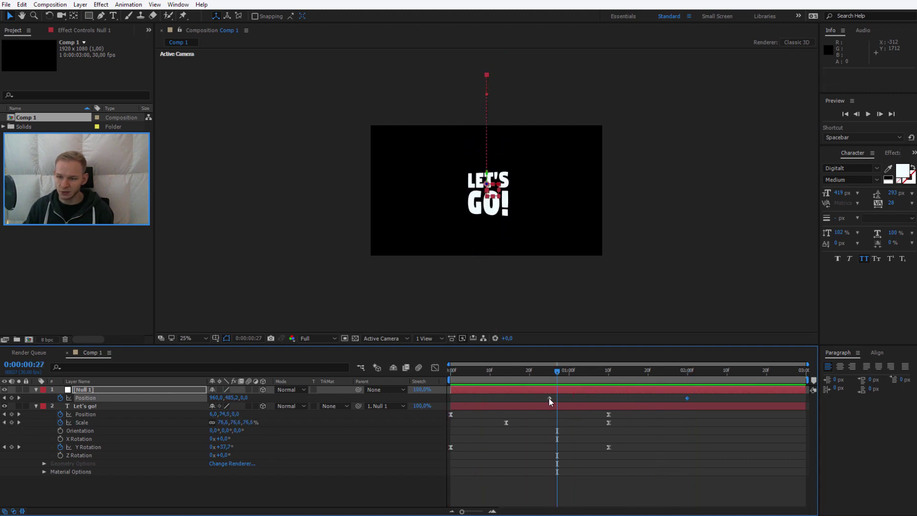
Retime the null's Position keyframes to 1:09 and 2:12 and preview the fly-off.
{"action": "left_click_drag", "start_coordinate": [550, 397], "coordinate": [604, 398]}
{"action": "key", "text": "space"}
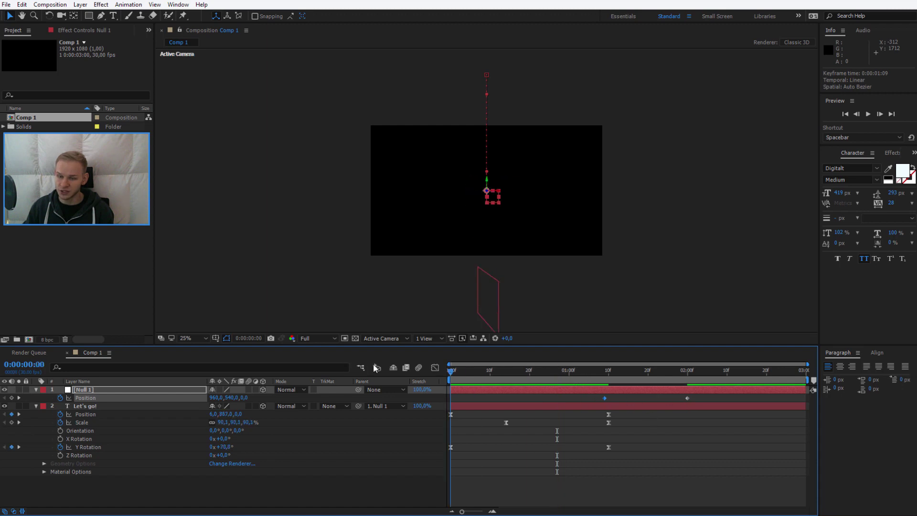
{"action": "key", "text": "space"}
{"action": "mouse_move", "coordinate": [731, 395]}
{"action": "left_mouse_down"}
{"action": "mouse_move", "coordinate": [575, 395]}
{"action": "mouse_move", "coordinate": [642, 397]}
{"action": "left_mouse_up"}
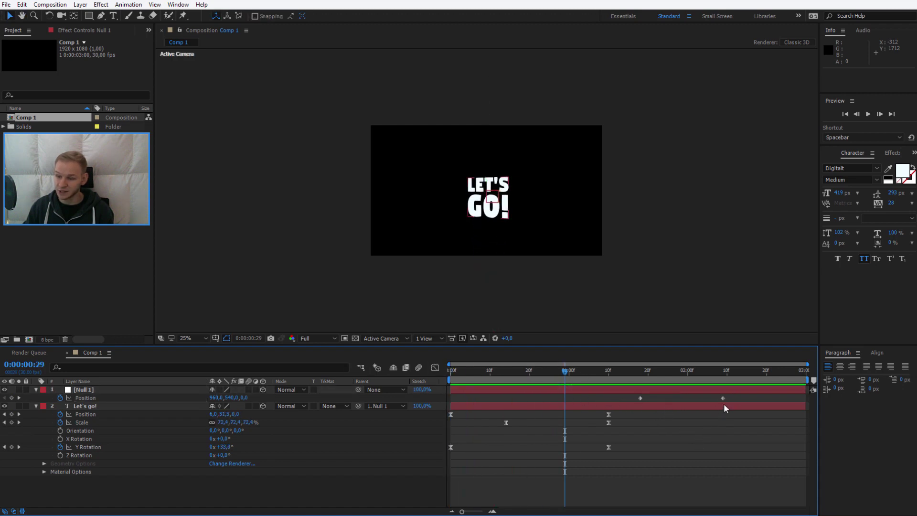
{"action": "left_click_drag", "start_coordinate": [722, 398], "coordinate": [735, 398]}
{"action": "key", "text": "Home"}
{"action": "key", "text": "space"}
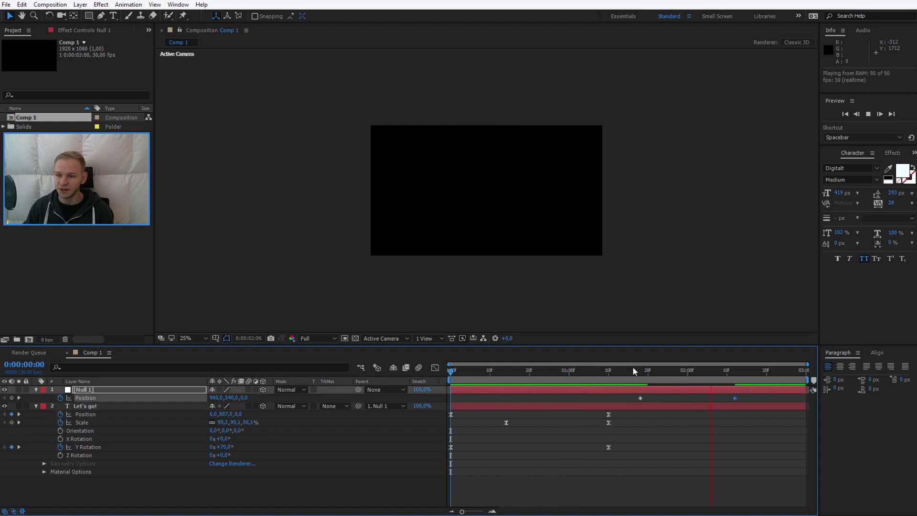
Add a starting 100% Scale keyframe on Null 1 at 1:15.
{"action": "mouse_move", "coordinate": [633, 366]}
{"action": "left_mouse_down"}
{"action": "mouse_move", "coordinate": [674, 381]}
{"action": "mouse_move", "coordinate": [649, 389]}
{"action": "left_mouse_up"}
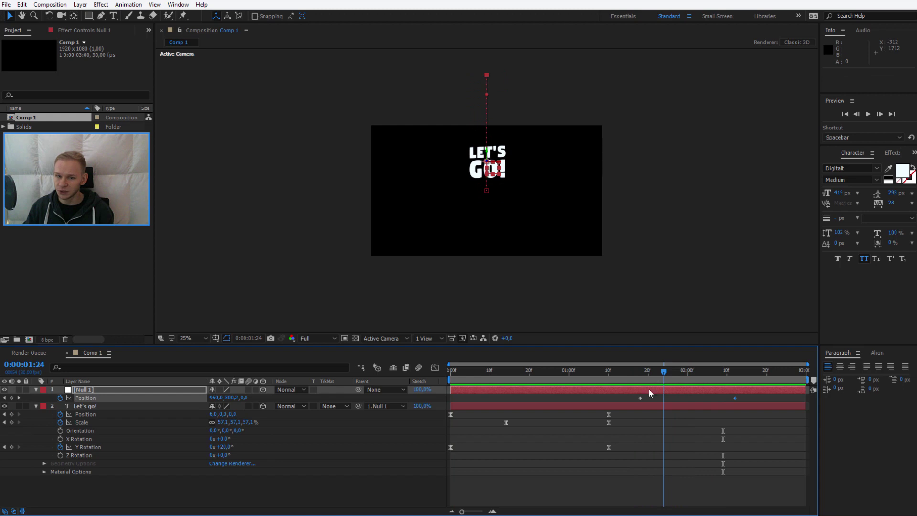
{"action": "left_click", "coordinate": [96, 392]}
{"action": "key", "text": "shift+s"}
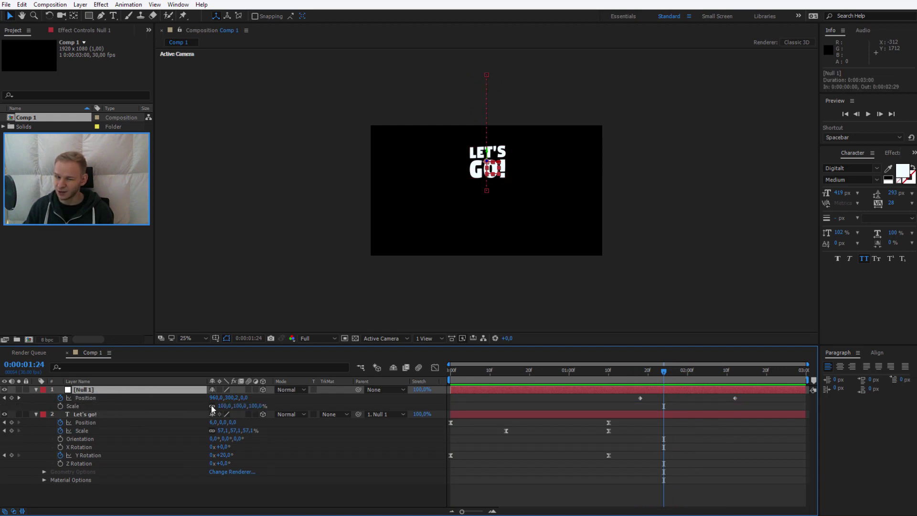
{"action": "left_click_drag", "start_coordinate": [641, 378], "coordinate": [624, 381]}
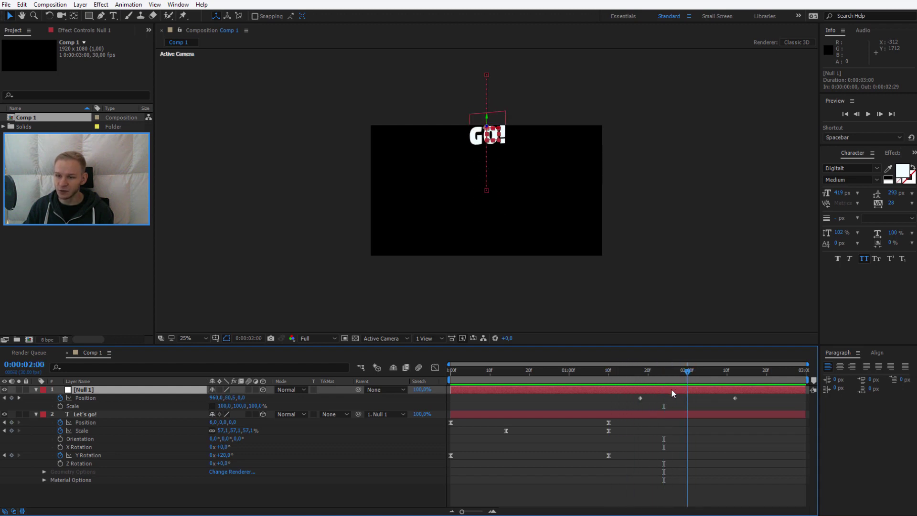
{"action": "left_click_drag", "start_coordinate": [623, 381], "coordinate": [627, 386]}
{"action": "key", "text": "alt+shift+s"}
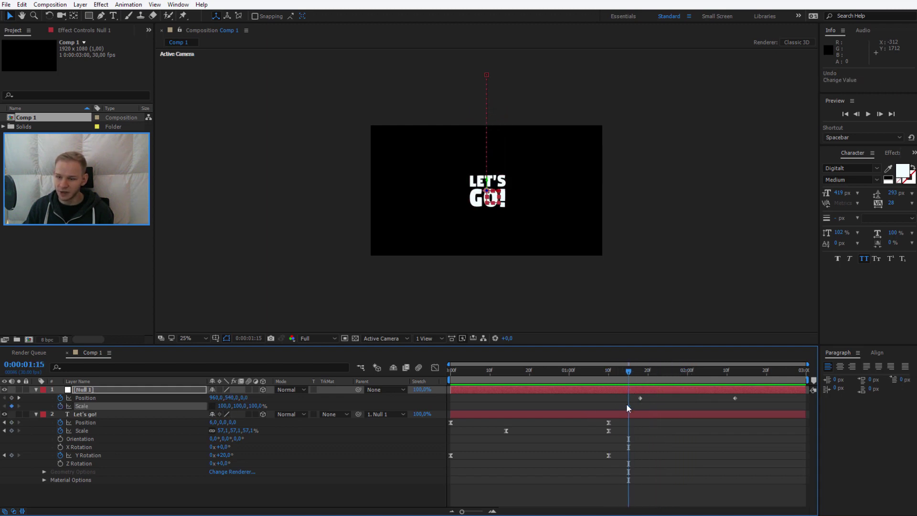
Stretch Null 1 to about 87×128% at the fly-off end, then Easy Ease the keyframes.
{"action": "left_click_drag", "start_coordinate": [648, 380], "coordinate": [666, 376]}
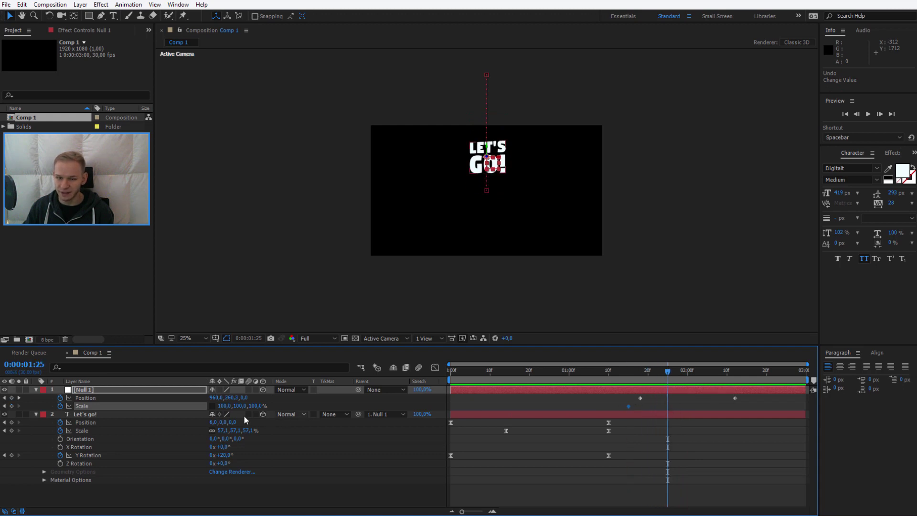
{"action": "mouse_move", "coordinate": [242, 408]}
{"action": "left_mouse_down"}
{"action": "mouse_move", "coordinate": [233, 408]}
{"action": "mouse_move", "coordinate": [248, 405]}
{"action": "left_mouse_up"}
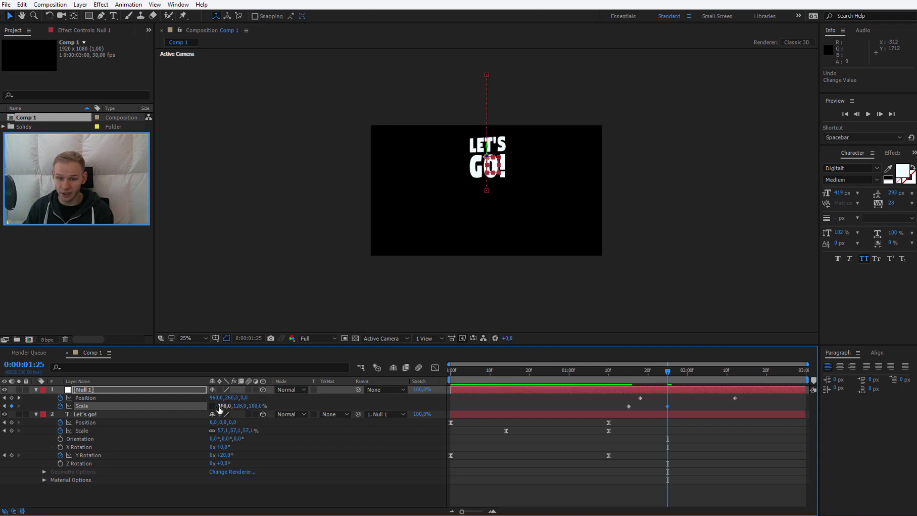
{"action": "left_click_drag", "start_coordinate": [220, 406], "coordinate": [215, 405]}
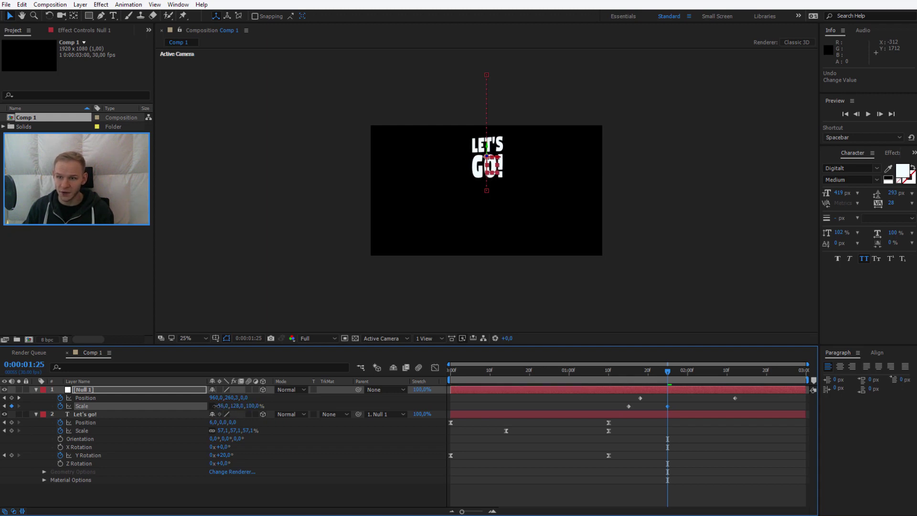
{"action": "left_click", "coordinate": [625, 371]}
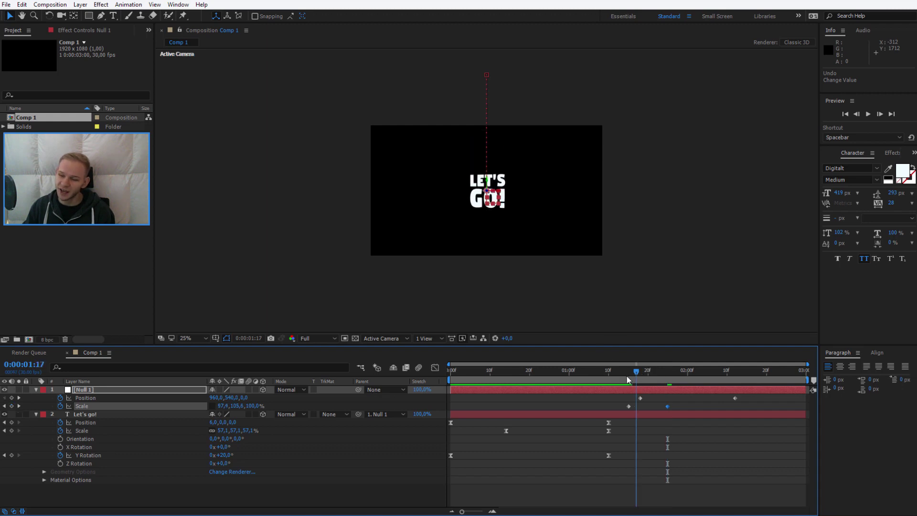
{"action": "left_click_drag", "start_coordinate": [667, 406], "coordinate": [732, 412]}
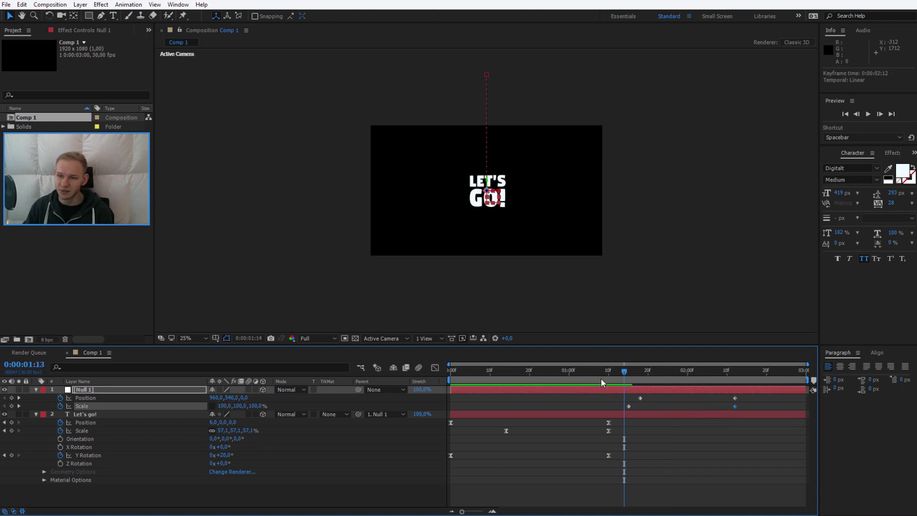
{"action": "left_click_drag", "start_coordinate": [601, 378], "coordinate": [750, 374]}
{"action": "key", "text": "space"}
{"action": "key", "text": "F9"}
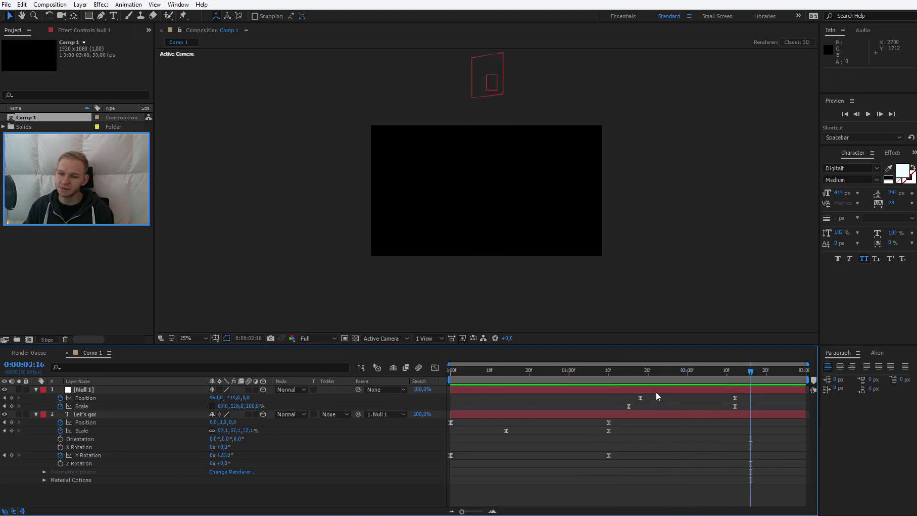
{"action": "left_click", "coordinate": [85, 398]}
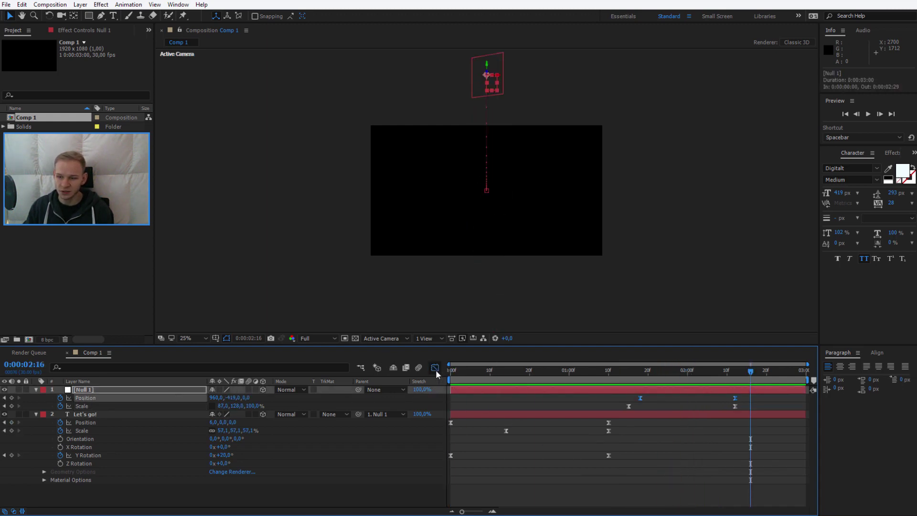
{"action": "left_click", "coordinate": [435, 369]}
{"action": "mouse_move", "coordinate": [422, 389]}
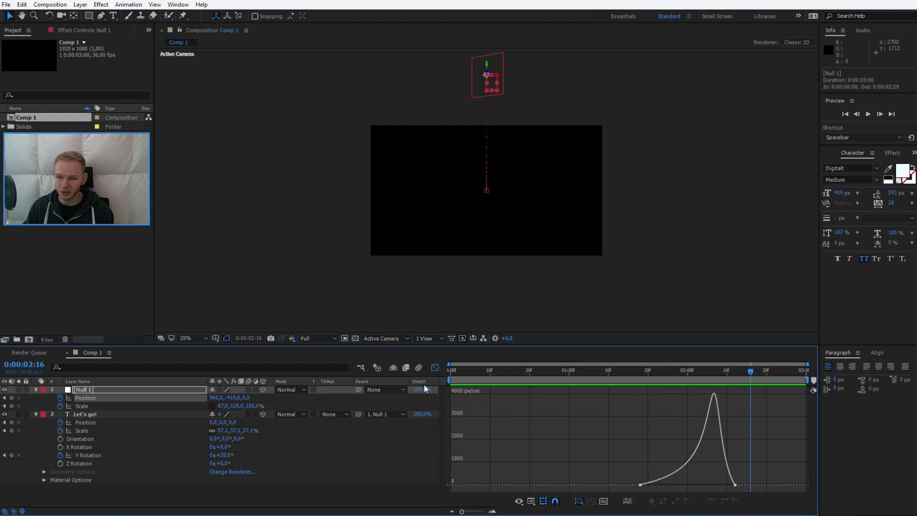
{"action": "left_click", "coordinate": [434, 367]}
{"action": "key", "text": "space"}
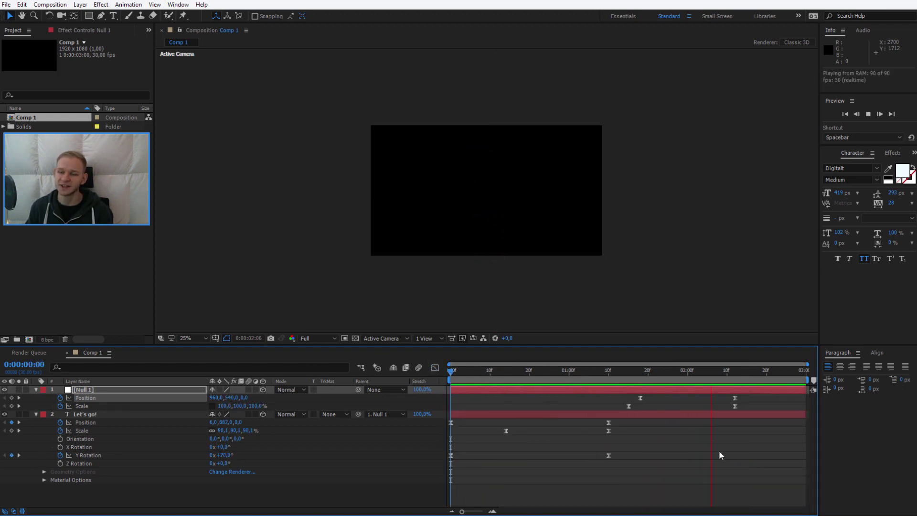
{"action": "scroll", "coordinate": [648, 270], "scroll_direction": "up", "scroll_amount": 2}
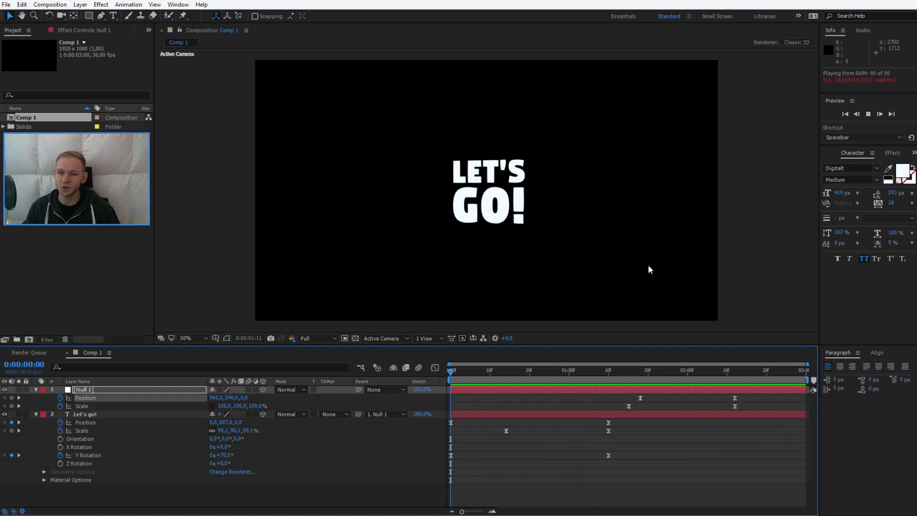